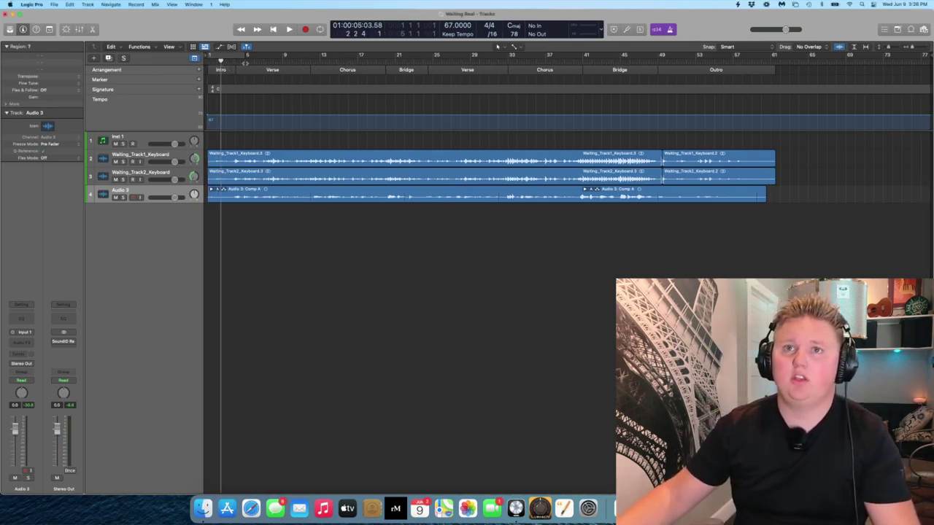
Start playback, expand the Audio 3 take folder for a closer look at the Intro, and raise the system volume to maximum
{"action": "key", "text": "space"}
{"action": "left_click", "coordinate": [212, 189]}
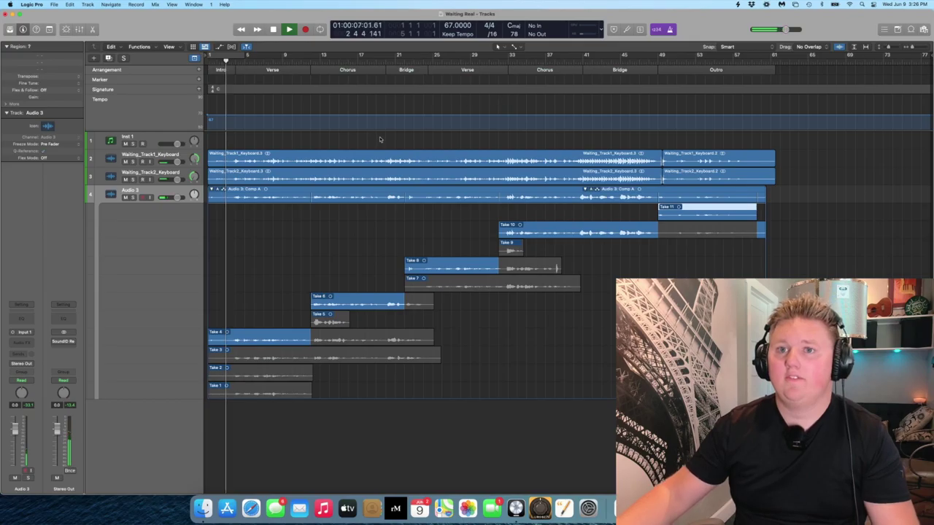
{"action": "key", "text": "super+Right"}
{"action": "key", "text": "super+Right"}
{"action": "key", "text": "super+Right"}
{"action": "scroll", "coordinate": [375, 232], "scroll_direction": "left", "scroll_amount": 2}
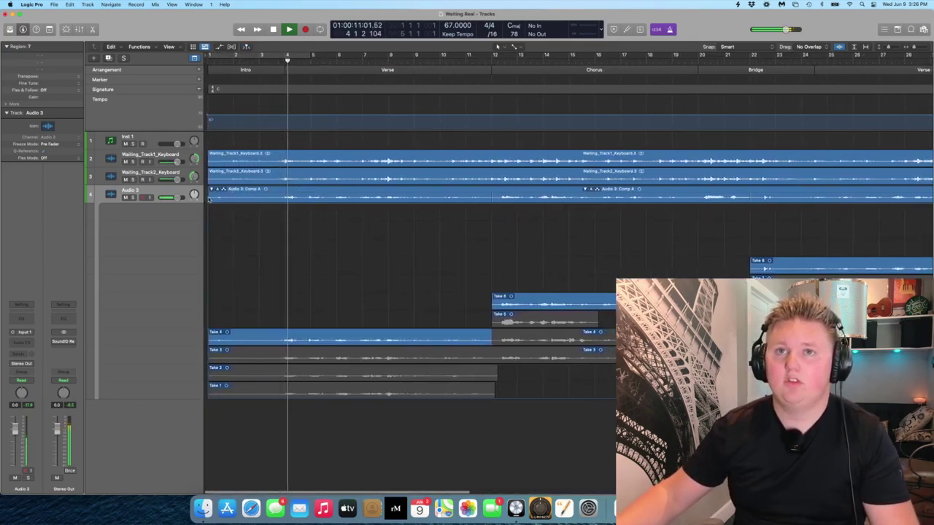
{"action": "key", "text": "XF86AudioRaiseVolume"}
{"action": "key", "text": "XF86AudioRaiseVolume"}
{"action": "key", "text": "XF86AudioRaiseVolume"}
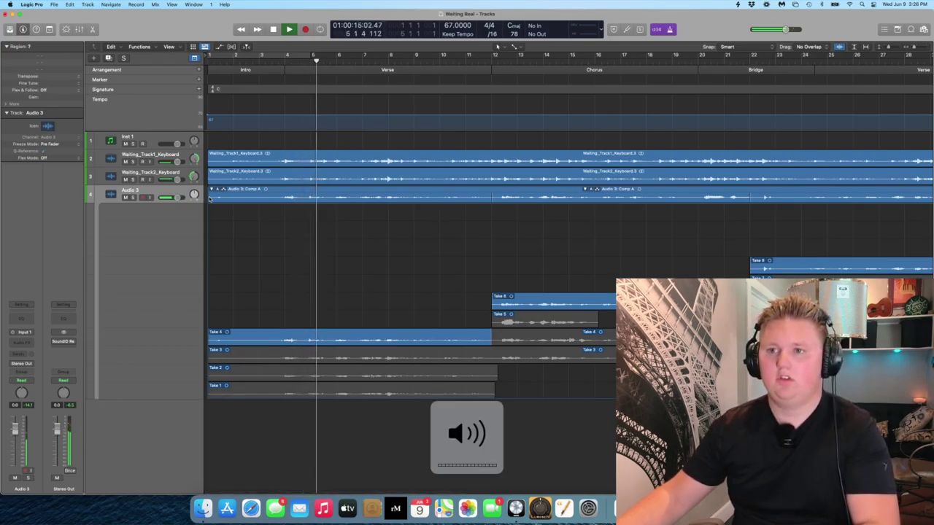
Trim the silent Intro from Take 4 in the Audio 3 comp so it starts just before bar 4
{"action": "left_click", "coordinate": [233, 200]}
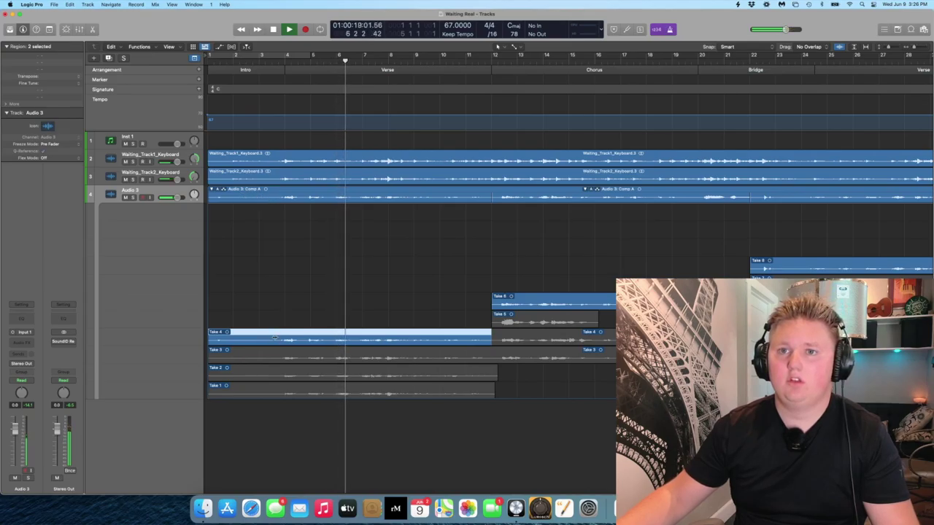
{"action": "left_click", "coordinate": [209, 340]}
{"action": "left_click_drag", "start_coordinate": [209, 339], "coordinate": [278, 339]}
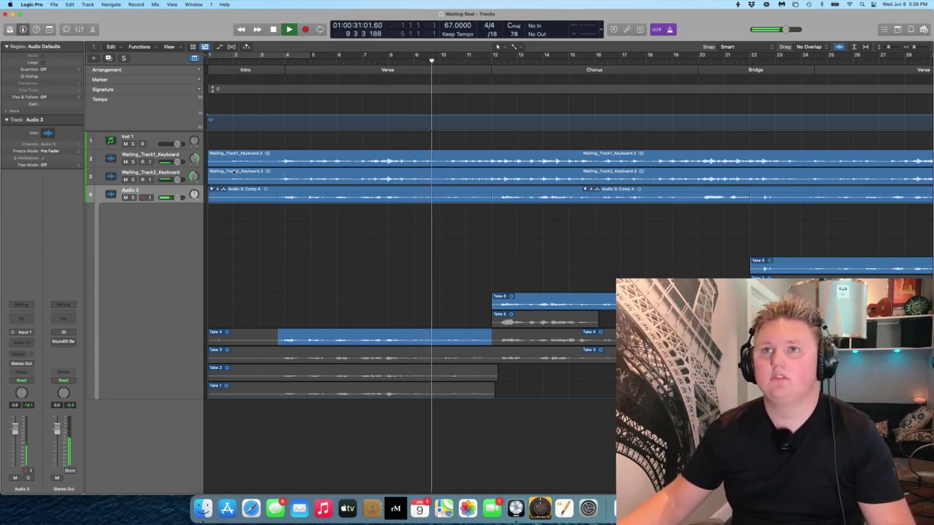
Select both Waiting keyboard tracks and adjust their volume to balance them against Audio 3
{"action": "left_click", "coordinate": [168, 157]}
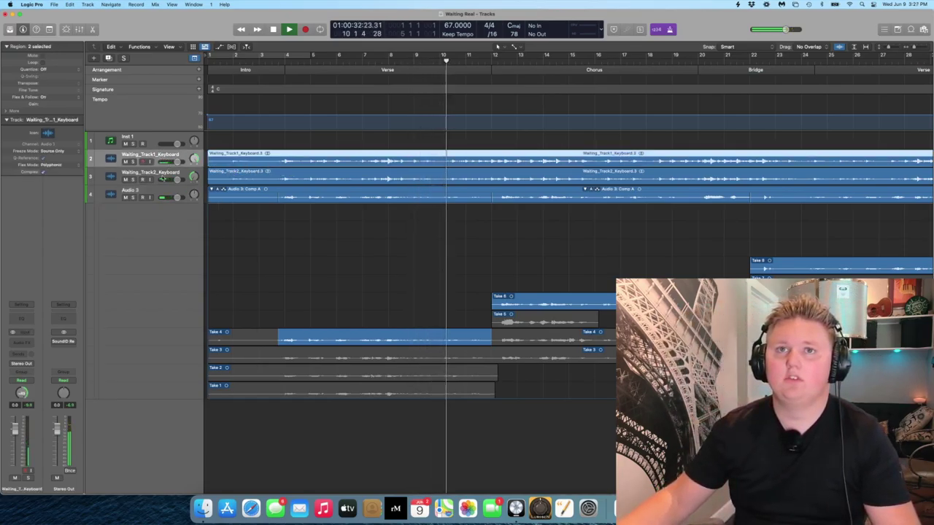
{"action": "left_click", "coordinate": [162, 177], "text": "shift"}
{"action": "left_click_drag", "start_coordinate": [176, 180], "coordinate": [178, 179]}
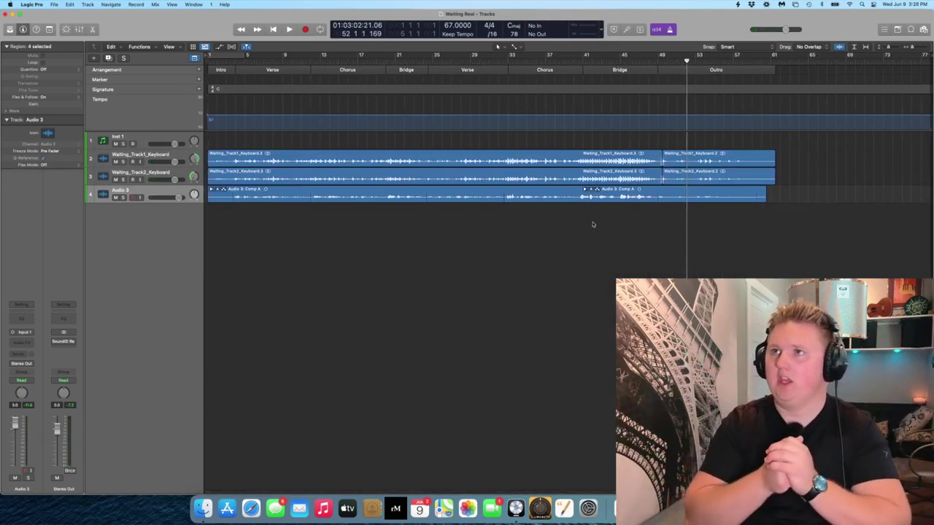
Select all regions on the keyboard and Audio 3 tracks and bounce the project as a 24-bit, 44100 Hz PCM Wave file
{"action": "left_click_drag", "start_coordinate": [802, 148], "coordinate": [215, 233]}
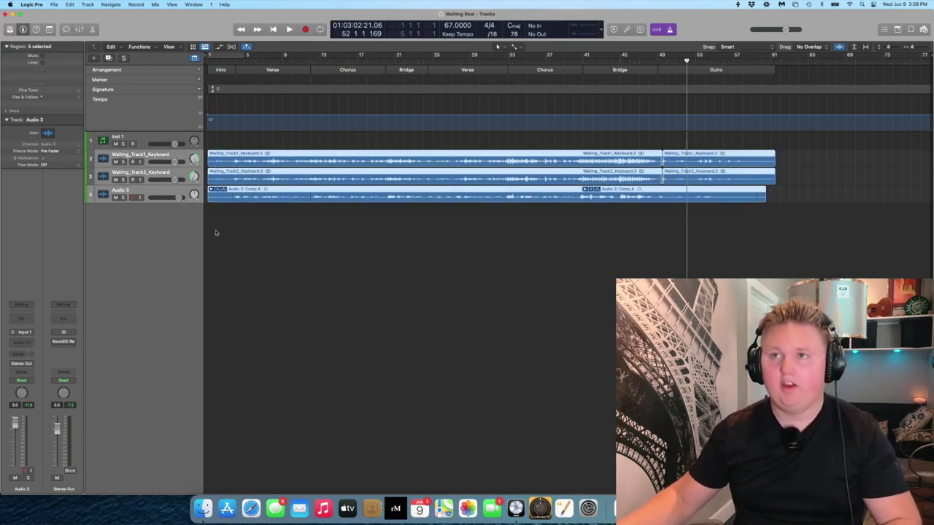
{"action": "key", "text": "super+b"}
{"action": "left_click", "coordinate": [521, 133]}
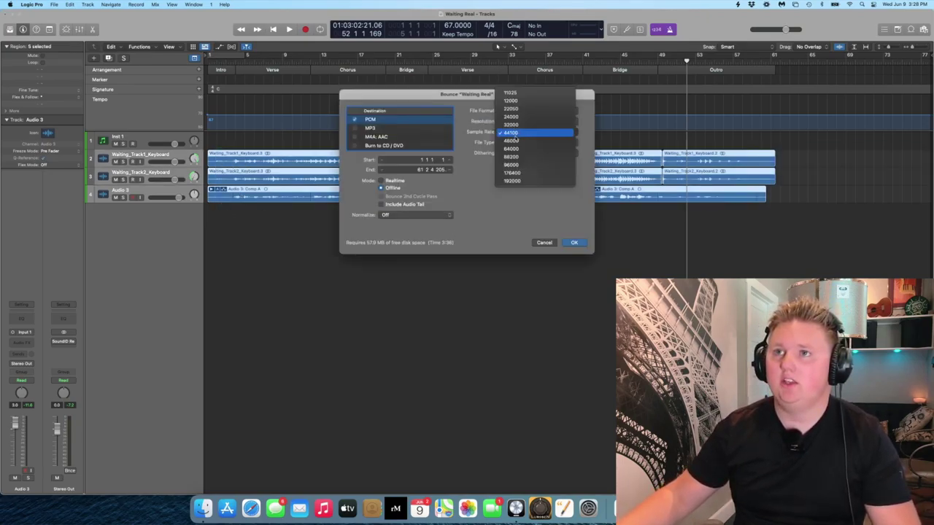
{"action": "left_click", "coordinate": [516, 133]}
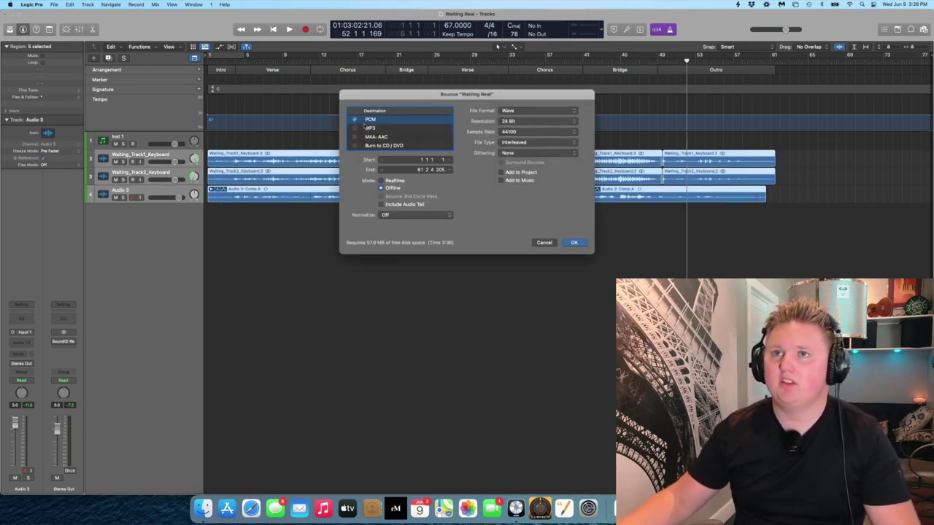
{"action": "key", "text": "Return"}
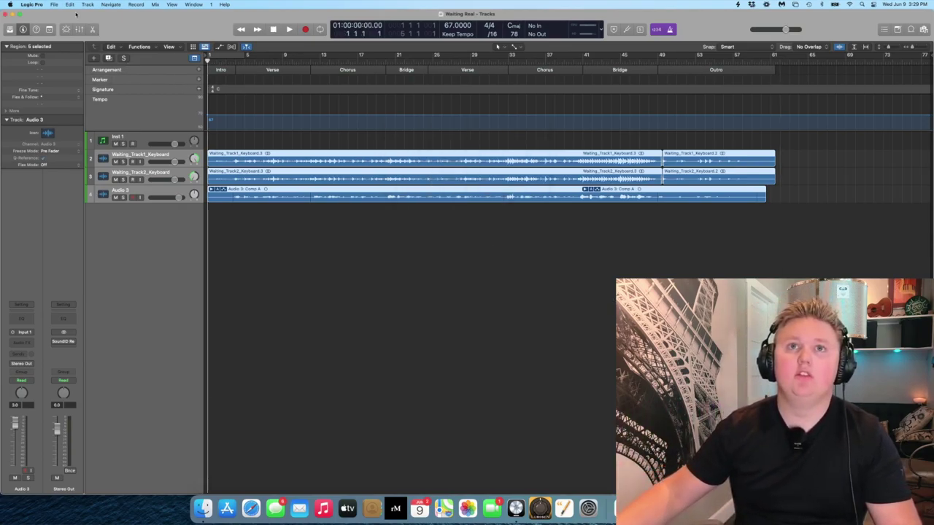
Open the recent project You Looked At Me and play it from the beginning
{"action": "left_click", "coordinate": [54, 5]}
{"action": "mouse_move", "coordinate": [78, 38]}
{"action": "left_click", "coordinate": [150, 48]}
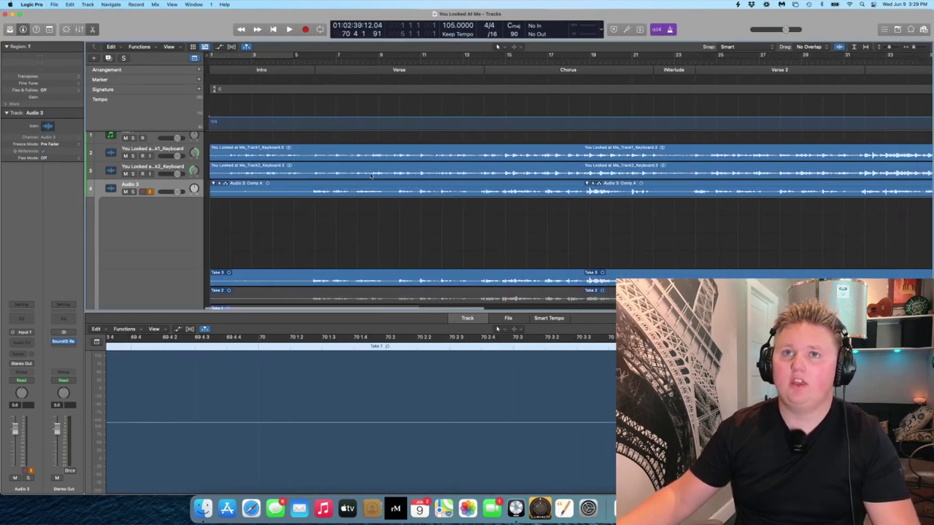
{"action": "key", "text": "Return"}
{"action": "key", "text": "space"}
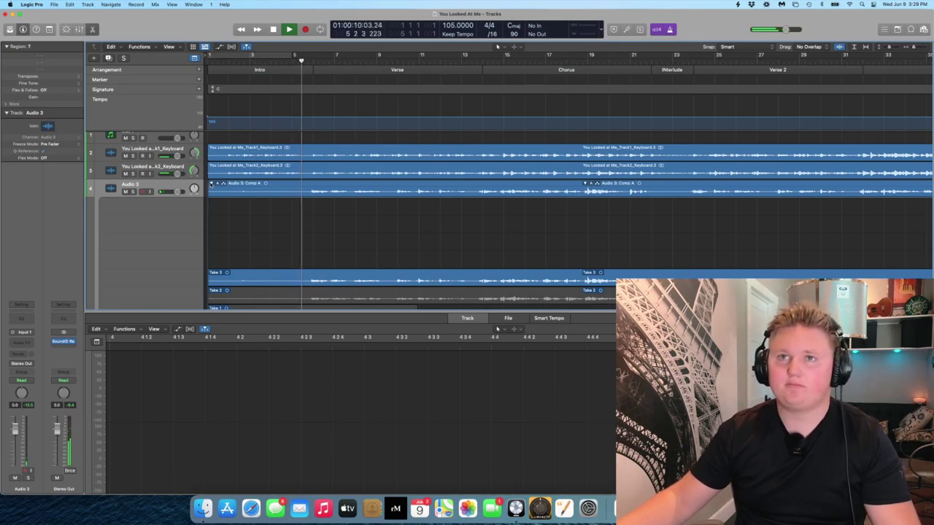
Trim the silent Intro from Take 3 up to about bar 5.5, and raise the Audio 3 volume to about 5 dB
{"action": "left_click", "coordinate": [211, 183]}
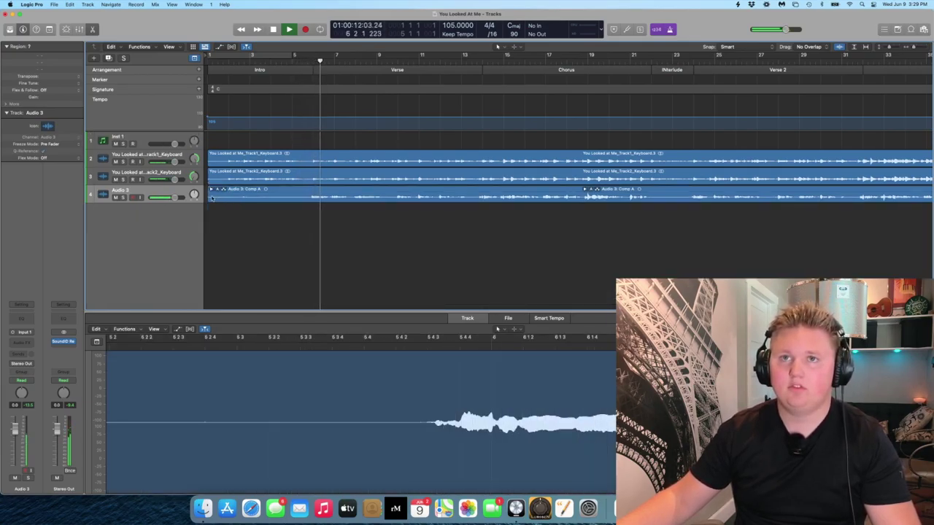
{"action": "left_click", "coordinate": [211, 191]}
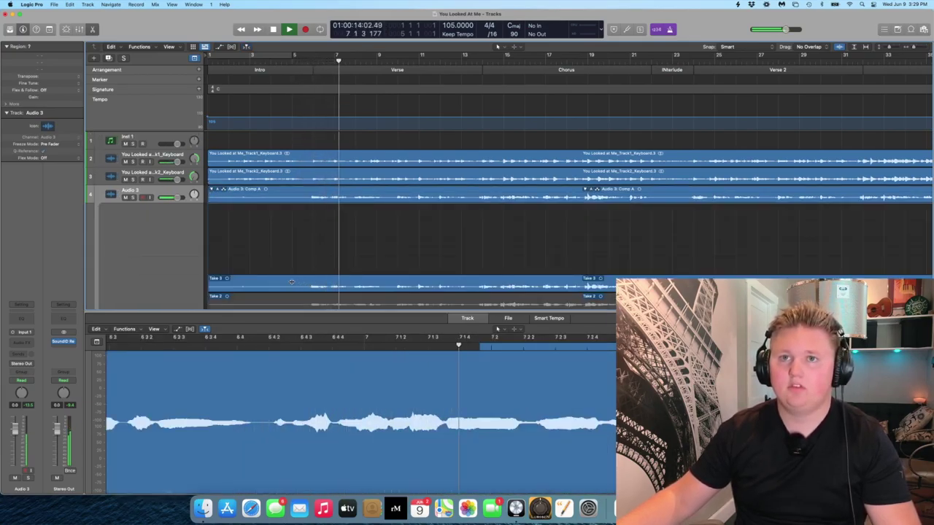
{"action": "mouse_move", "coordinate": [292, 282]}
{"action": "left_mouse_down"}
{"action": "mouse_move", "coordinate": [213, 282]}
{"action": "mouse_move", "coordinate": [305, 283]}
{"action": "left_mouse_up"}
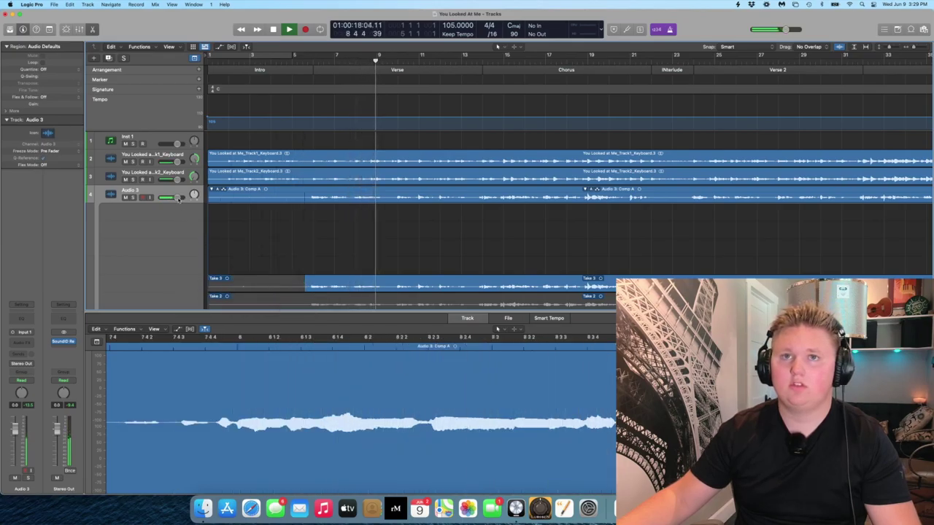
{"action": "mouse_move", "coordinate": [178, 199]}
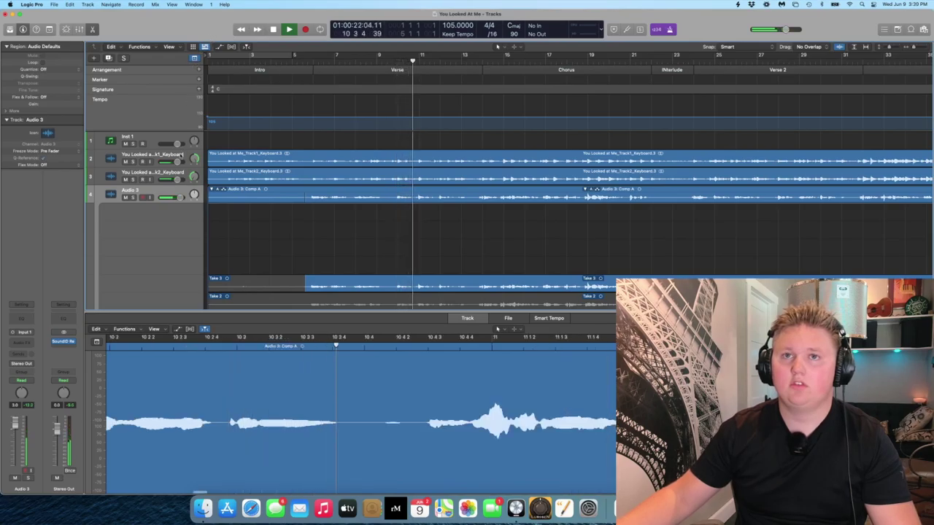
{"action": "scroll", "coordinate": [365, 192], "scroll_direction": "right", "scroll_amount": 5}
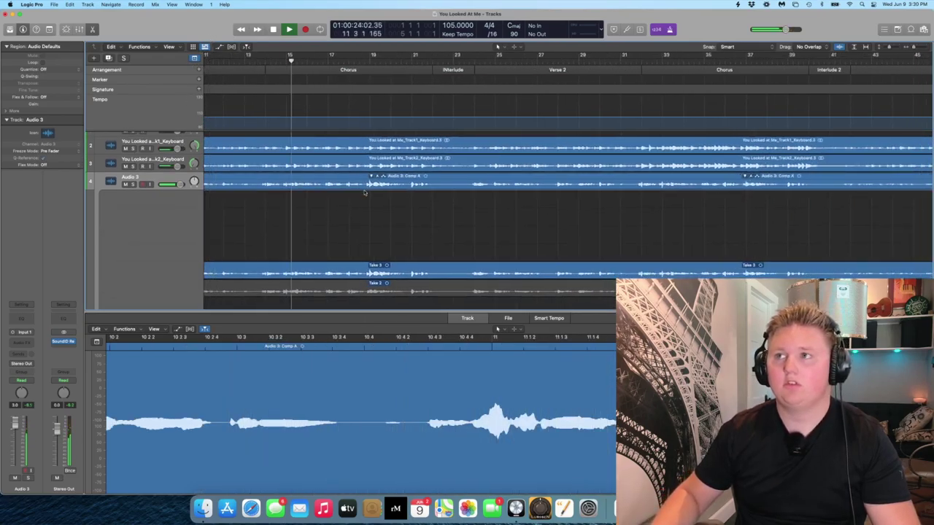
{"action": "scroll", "coordinate": [364, 192], "scroll_direction": "left", "scroll_amount": 5}
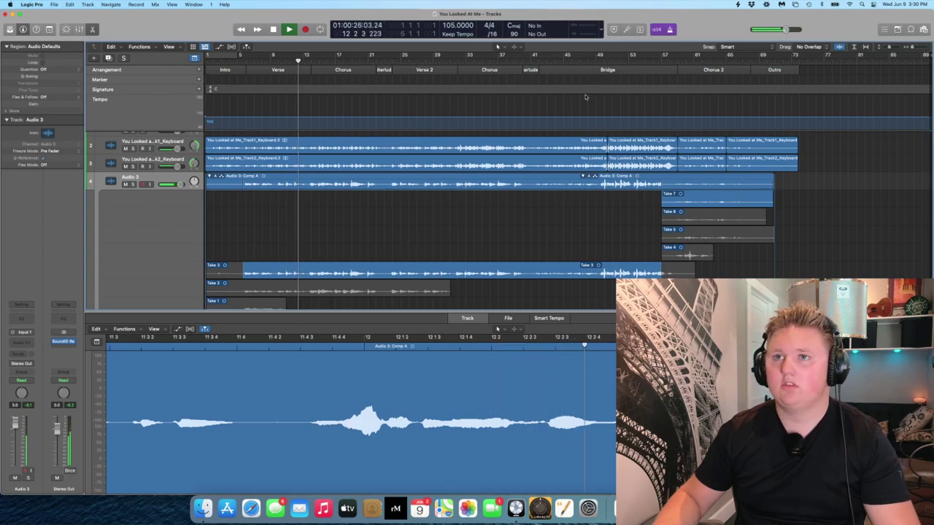
{"action": "key", "text": "space"}
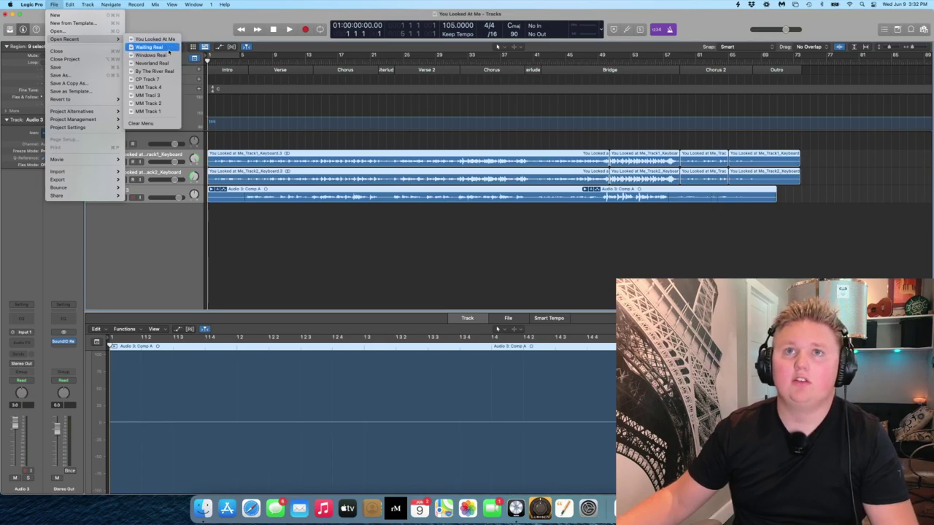
Open the recent project Windows Real, saving the changes to You Looked At Me, and play it from the beginning
{"action": "left_click", "coordinate": [167, 54]}
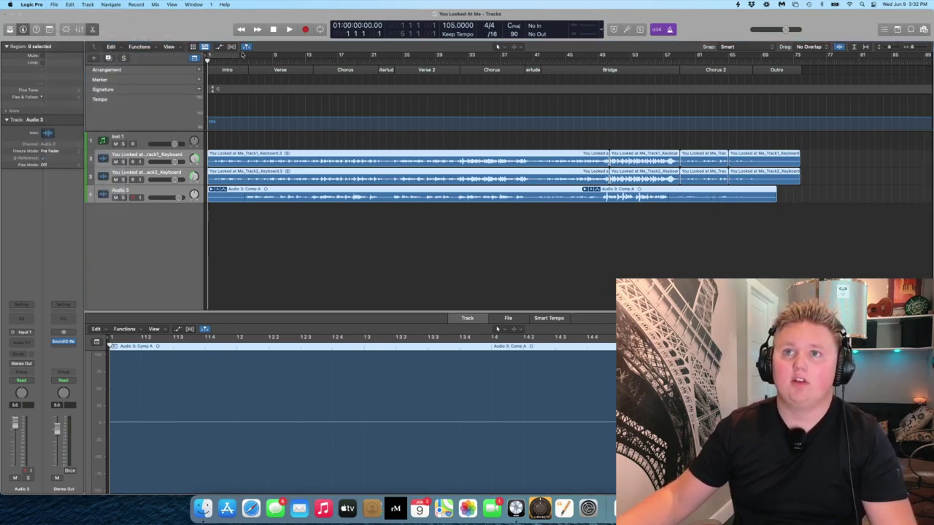
{"action": "key", "text": "Return"}
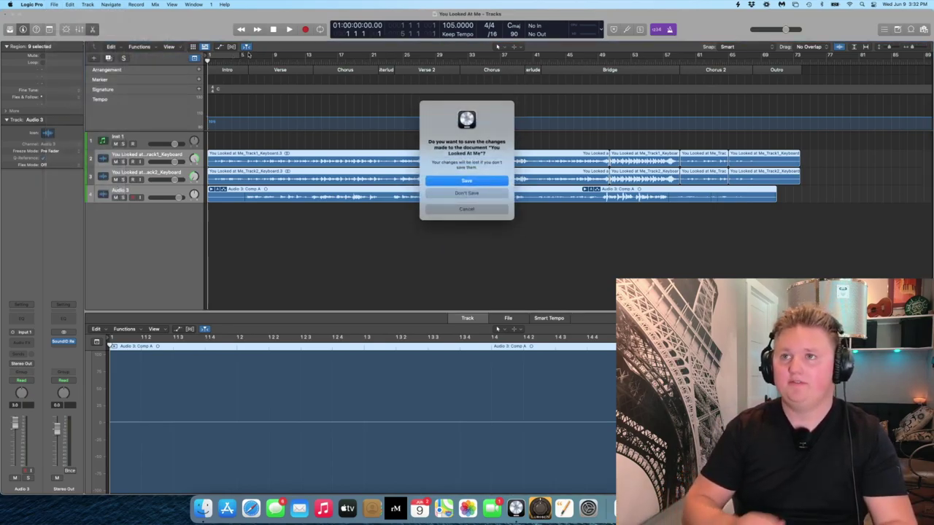
{"action": "key", "text": "Return"}
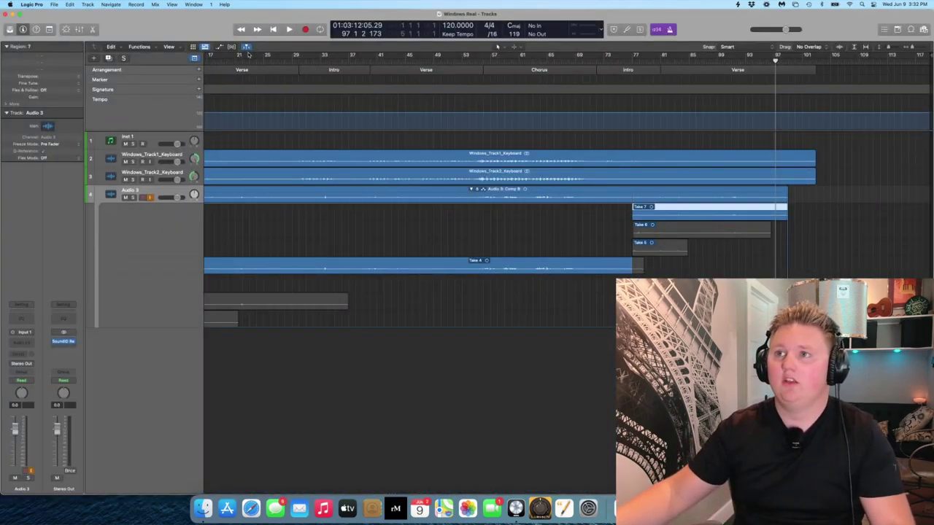
{"action": "scroll", "coordinate": [323, 135], "scroll_direction": "left", "scroll_amount": 5}
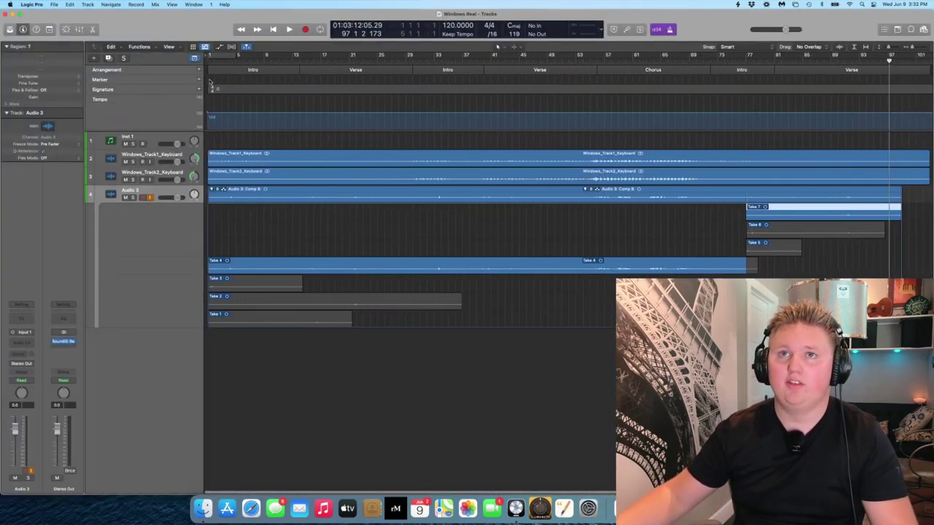
{"action": "key", "text": "Return"}
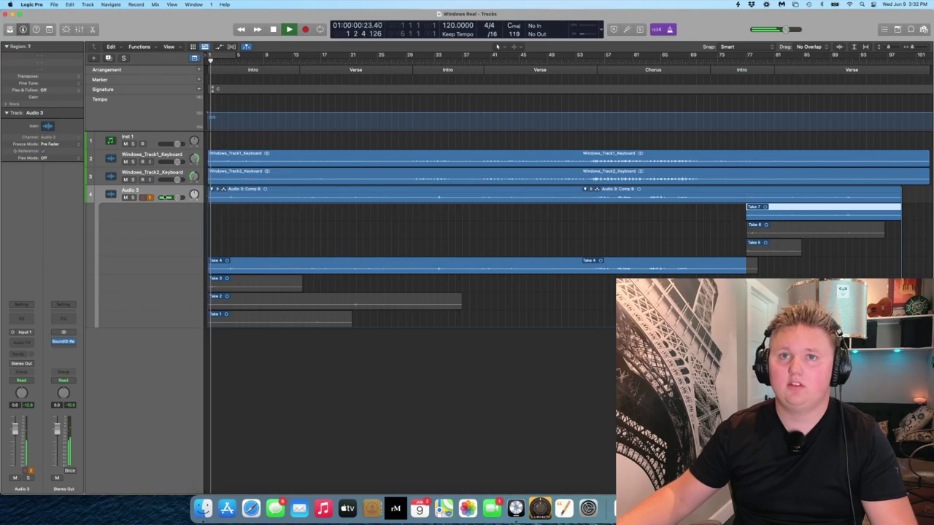
Show the Audio 3 takes close up over the Intro and enable waveform zoom to enlarge the waveforms
{"action": "left_click", "coordinate": [211, 189]}
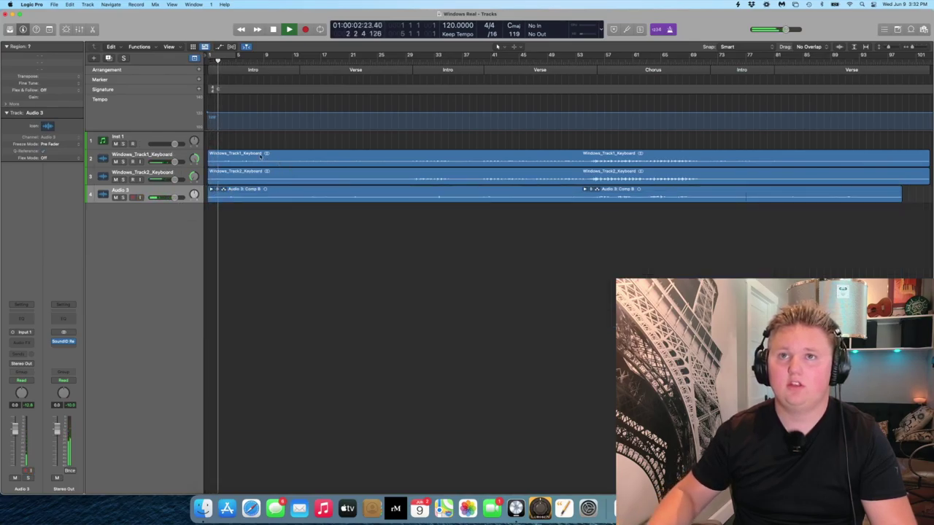
{"action": "key", "text": "super+Right"}
{"action": "key", "text": "super+Right"}
{"action": "key", "text": "super+Right"}
{"action": "key", "text": "super+Right"}
{"action": "key", "text": "super+Right"}
{"action": "key", "text": "super+Right"}
{"action": "key", "text": "super+Left"}
{"action": "key", "text": "super+Left"}
{"action": "key", "text": "super+Left"}
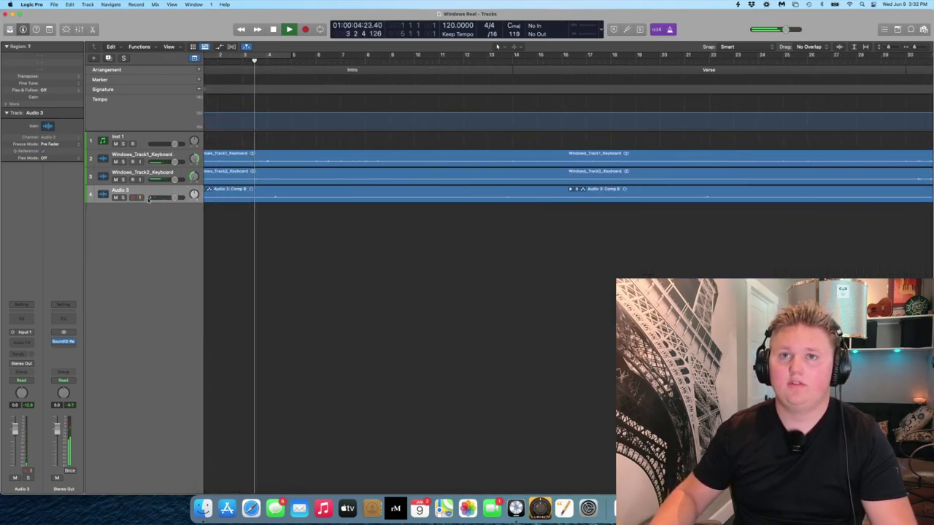
{"action": "left_click", "coordinate": [210, 190]}
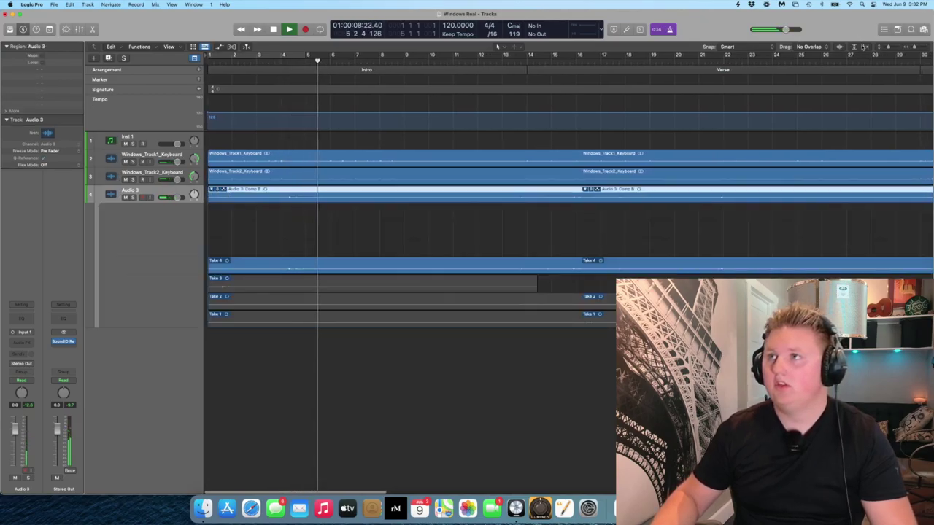
{"action": "left_click", "coordinate": [839, 47]}
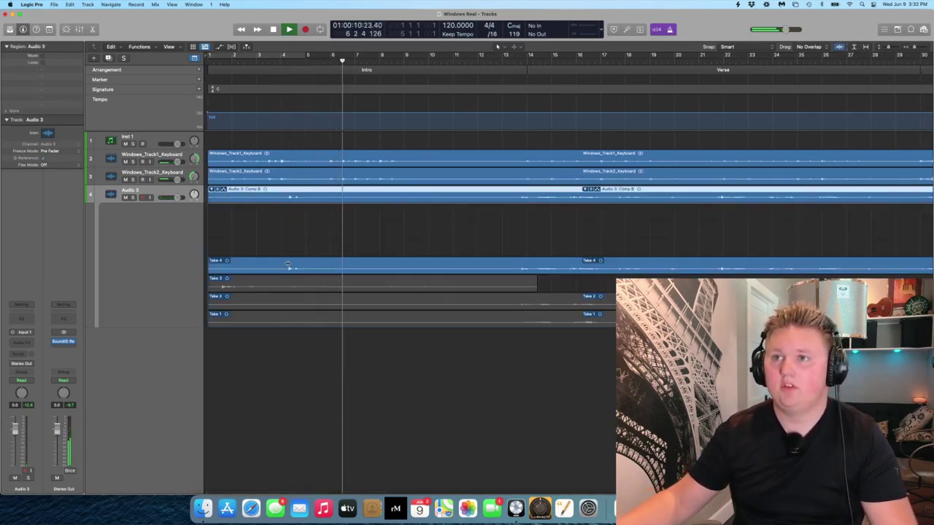
Trim the silent Intro from Take 4 so it starts at about bar 13, and play from there
{"action": "left_click_drag", "start_coordinate": [219, 281], "coordinate": [509, 272]}
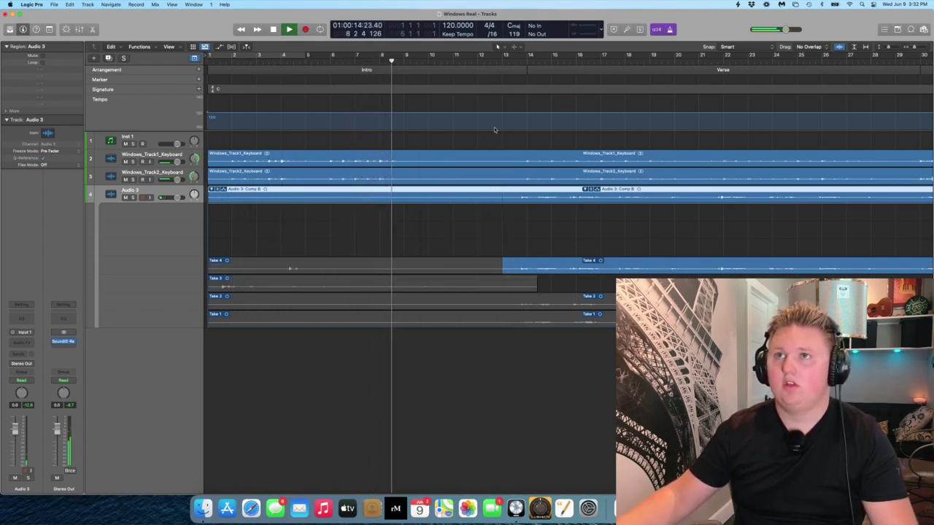
{"action": "left_click", "coordinate": [508, 58]}
{"action": "scroll", "coordinate": [510, 140], "scroll_direction": "right", "scroll_amount": 10}
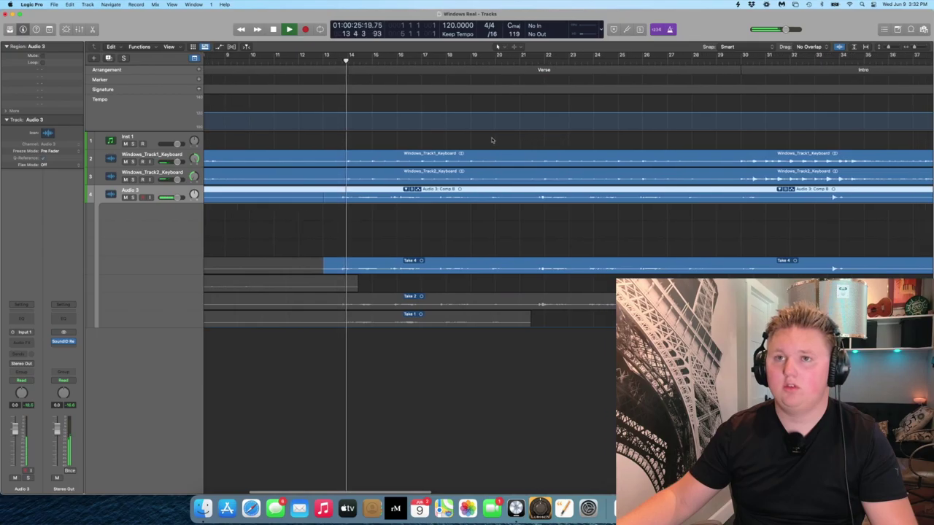
{"action": "scroll", "coordinate": [491, 140], "scroll_direction": "right", "scroll_amount": 3}
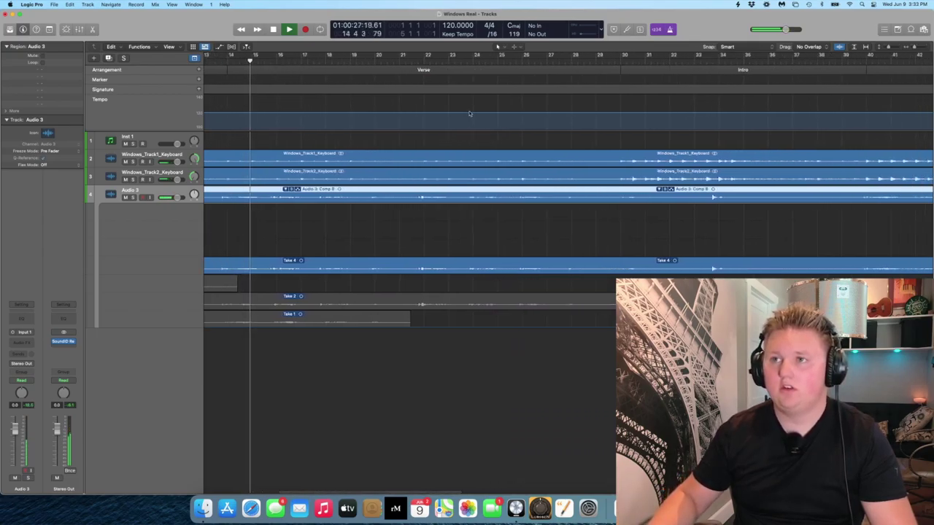
Replace Take 4 with the silent part of Take 2 over the second Intro, from about bar 29.5 to the end of Take 2
{"action": "scroll", "coordinate": [470, 113], "scroll_direction": "down", "scroll_amount": 5}
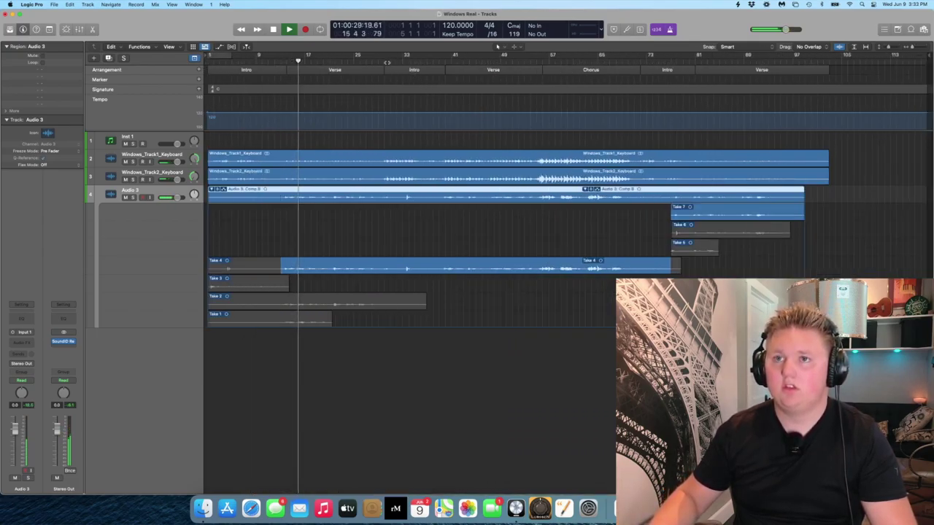
{"action": "left_click", "coordinate": [385, 60]}
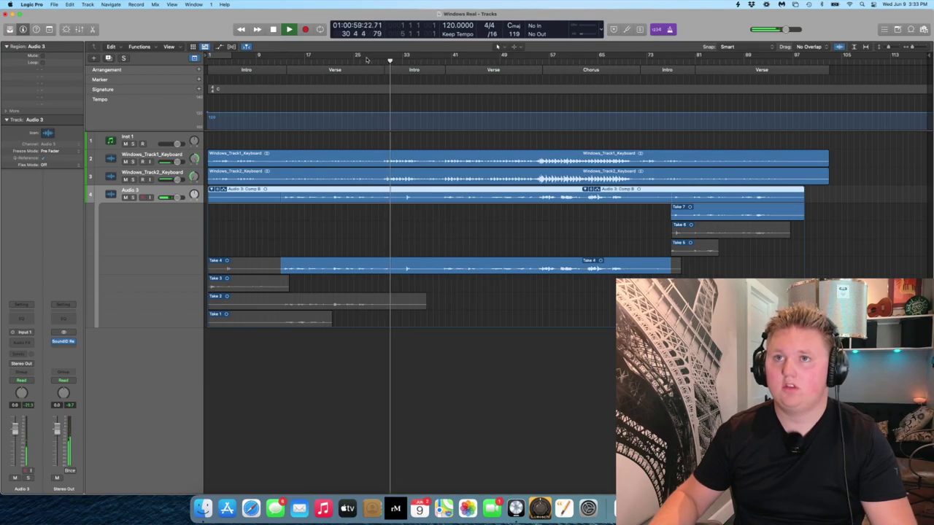
{"action": "left_click", "coordinate": [359, 60]}
{"action": "scroll", "coordinate": [416, 219], "scroll_direction": "up", "scroll_amount": 3}
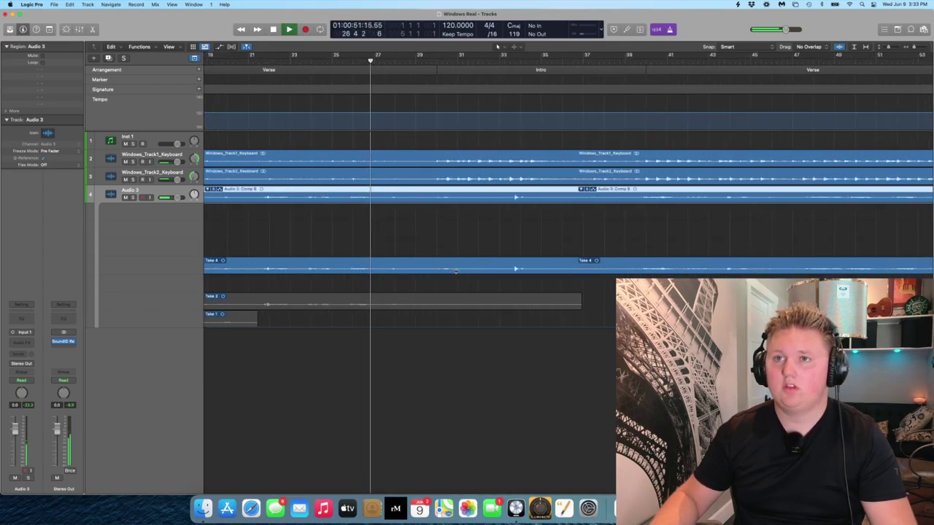
{"action": "scroll", "coordinate": [455, 271], "scroll_direction": "right", "scroll_amount": 1}
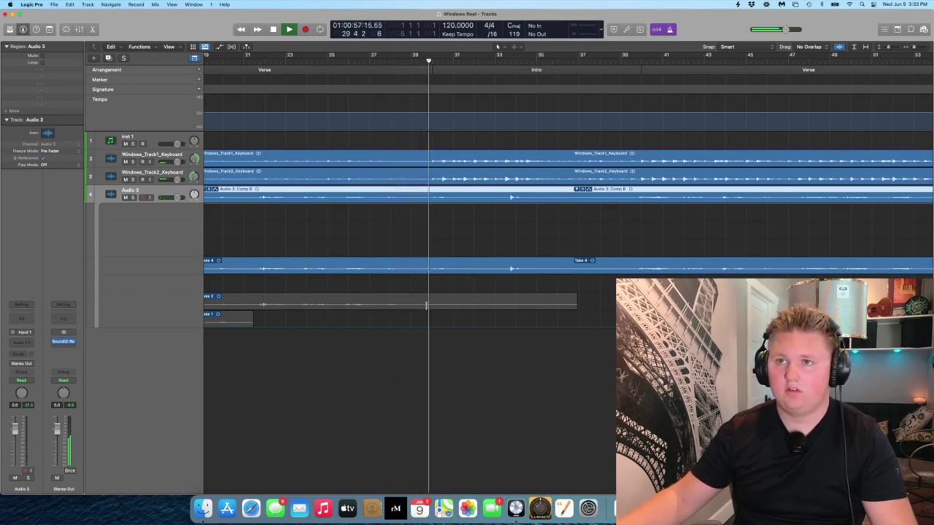
{"action": "left_click_drag", "start_coordinate": [427, 301], "coordinate": [587, 306]}
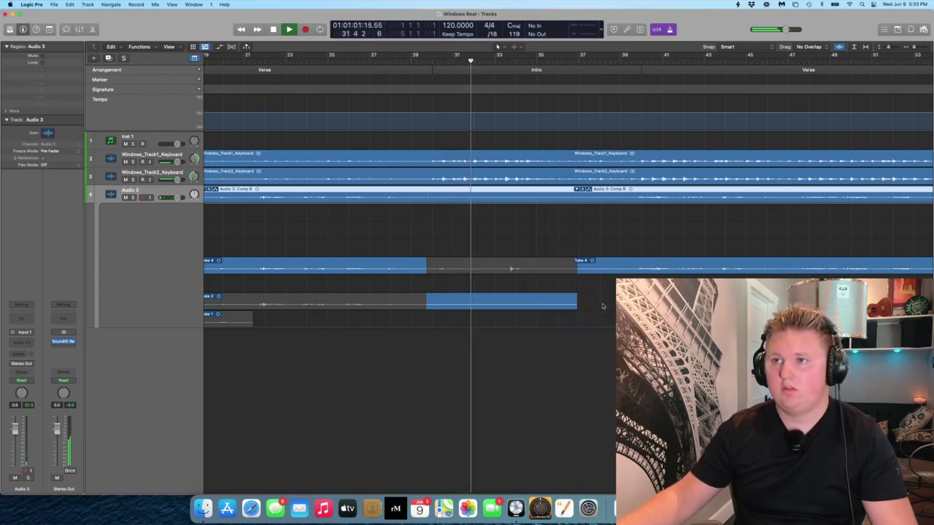
Shorten the selected Take 2 section so Take 4 resumes at about bar 36, and raise the Audio 3 volume to about 3 dB
{"action": "scroll", "coordinate": [552, 219], "scroll_direction": "right", "scroll_amount": 3}
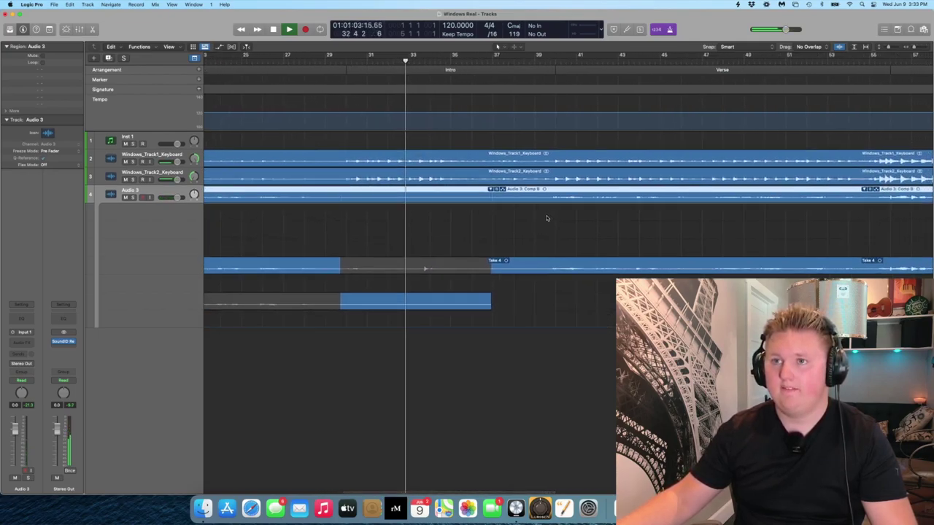
{"action": "left_click_drag", "start_coordinate": [491, 302], "coordinate": [477, 303]}
{"action": "scroll", "coordinate": [496, 217], "scroll_direction": "right", "scroll_amount": 2}
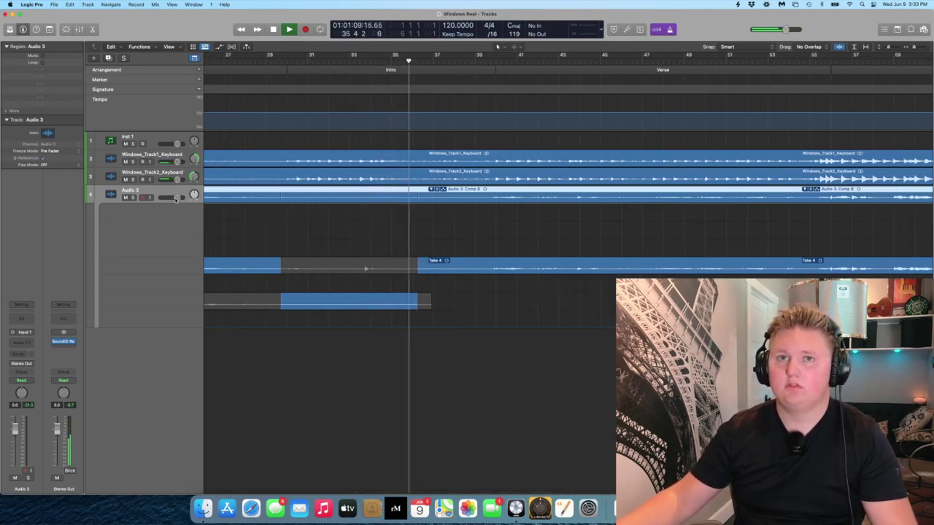
{"action": "left_click_drag", "start_coordinate": [175, 200], "coordinate": [178, 199]}
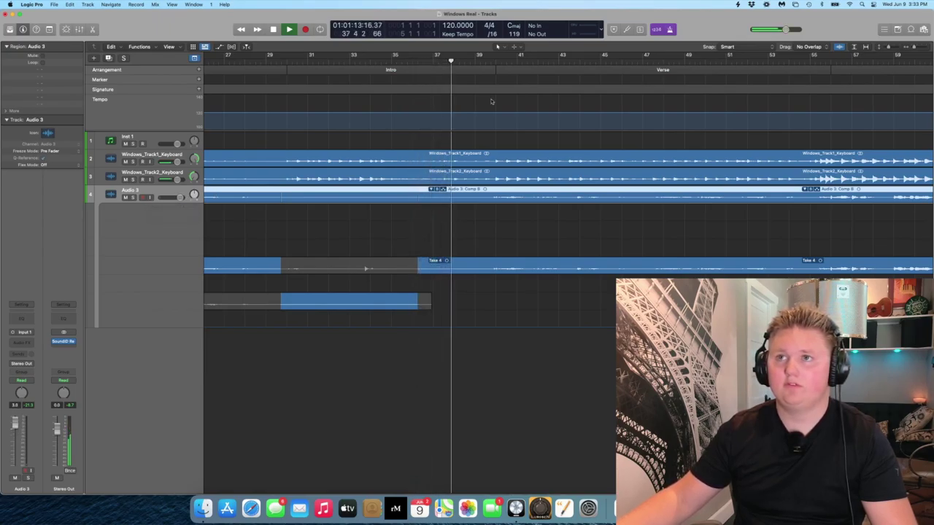
{"action": "scroll", "coordinate": [496, 219], "scroll_direction": "right", "scroll_amount": 3}
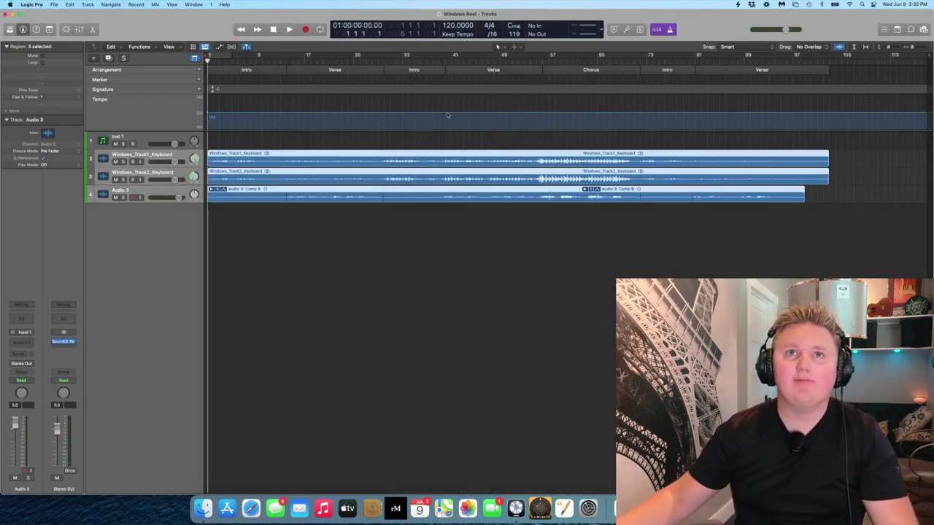
Open the recent project Neverland Real and raise the Audio 3 volume to about 3 dB during playback
{"action": "left_click", "coordinate": [54, 5]}
{"action": "mouse_move", "coordinate": [62, 42]}
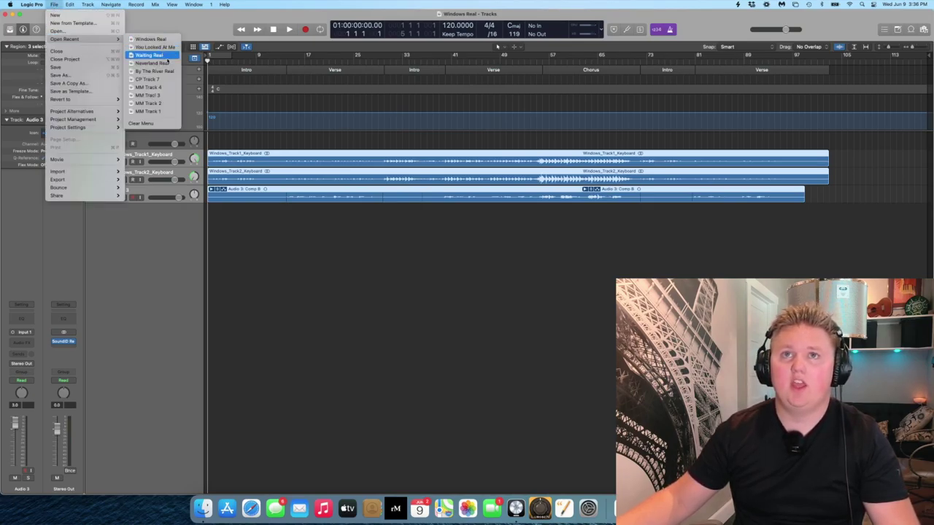
{"action": "left_click", "coordinate": [166, 63]}
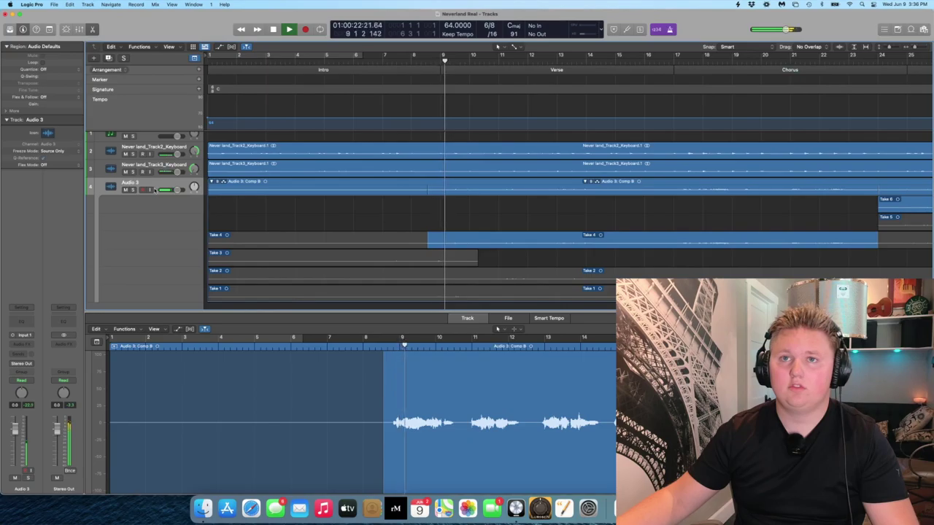
{"action": "left_click_drag", "start_coordinate": [170, 189], "coordinate": [175, 190]}
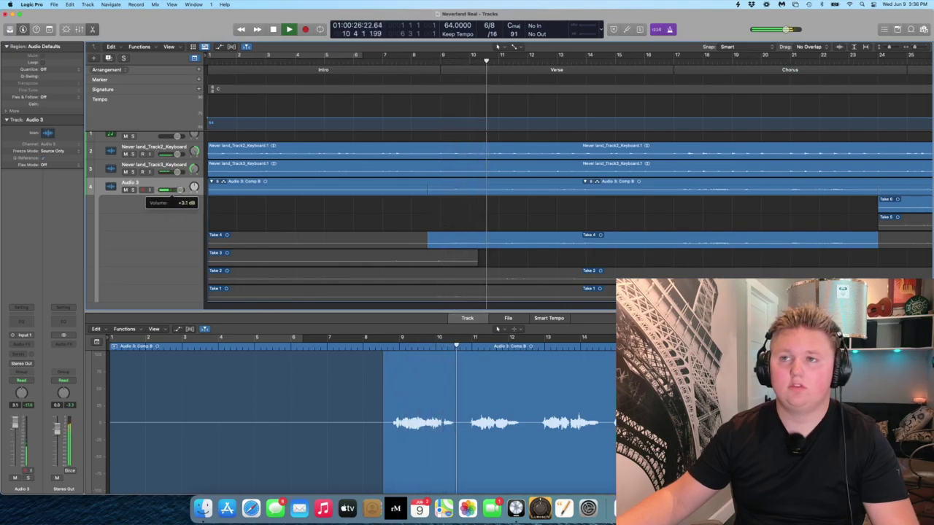
Play from about bar 24 and extend Take 4 so the comp switches to Take 6 at about bar 25
{"action": "scroll", "coordinate": [295, 209], "scroll_direction": "right", "scroll_amount": 10}
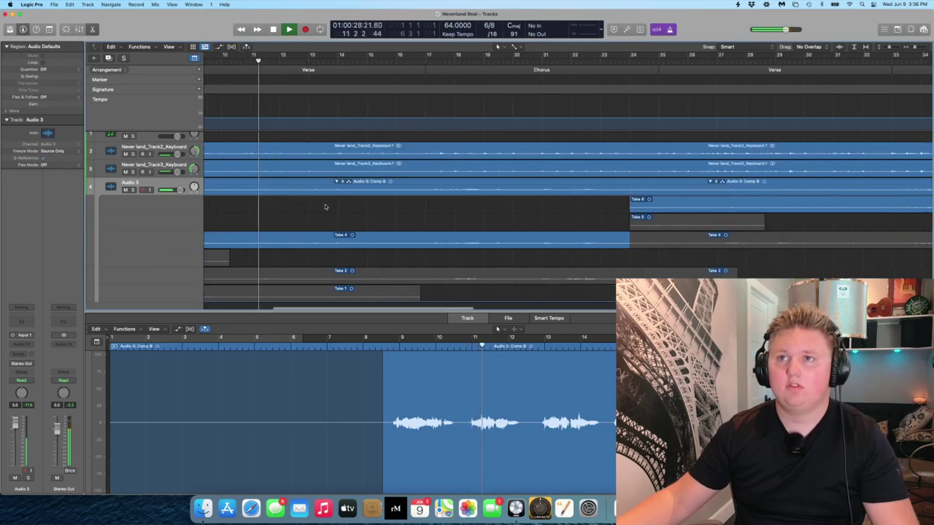
{"action": "scroll", "coordinate": [332, 205], "scroll_direction": "right", "scroll_amount": 1}
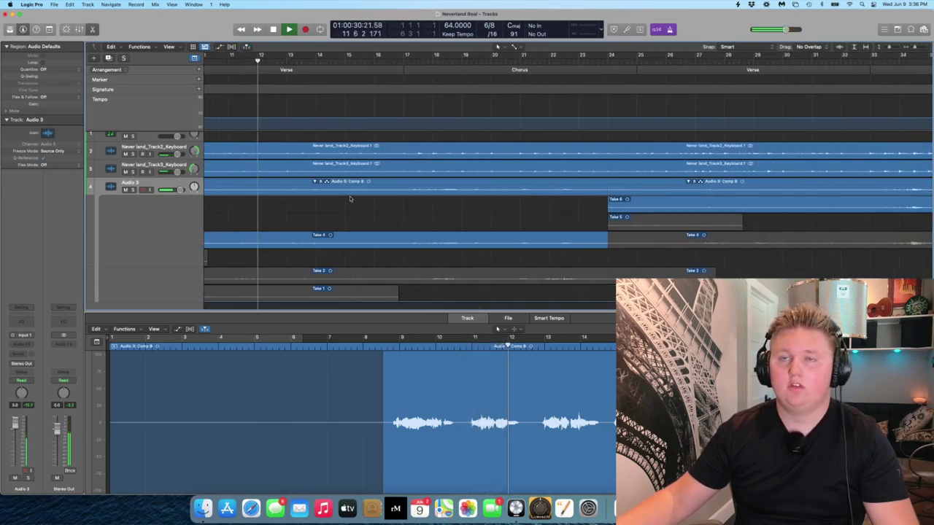
{"action": "scroll", "coordinate": [461, 192], "scroll_direction": "right", "scroll_amount": 3}
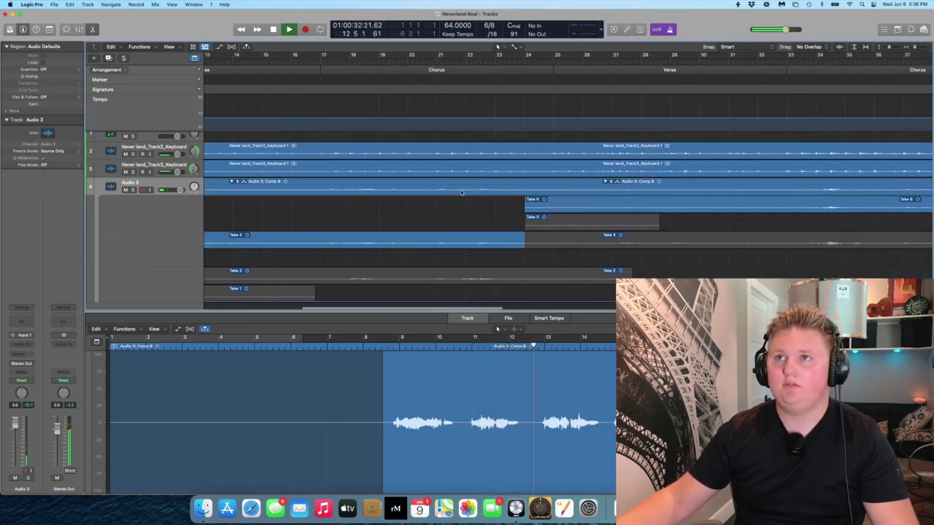
{"action": "left_click", "coordinate": [513, 58]}
{"action": "scroll", "coordinate": [580, 164], "scroll_direction": "right", "scroll_amount": 5}
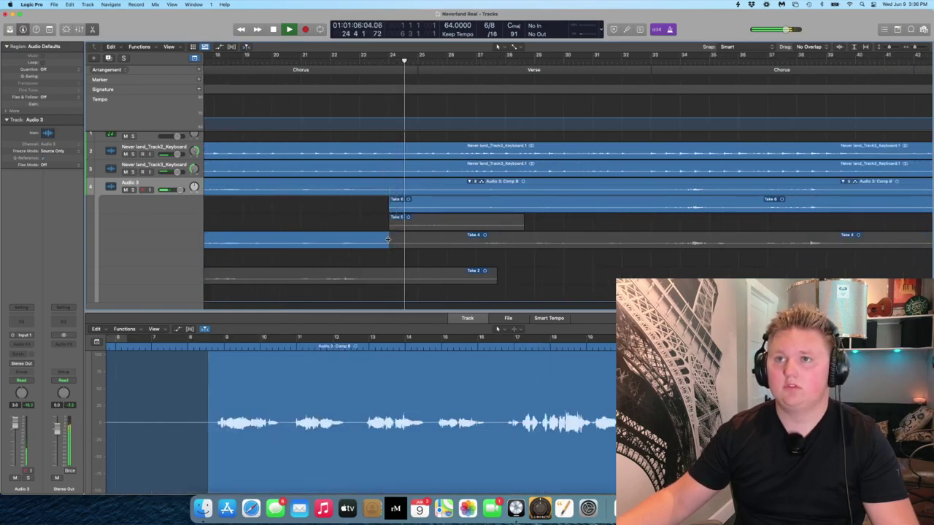
{"action": "left_click_drag", "start_coordinate": [388, 239], "coordinate": [447, 241]}
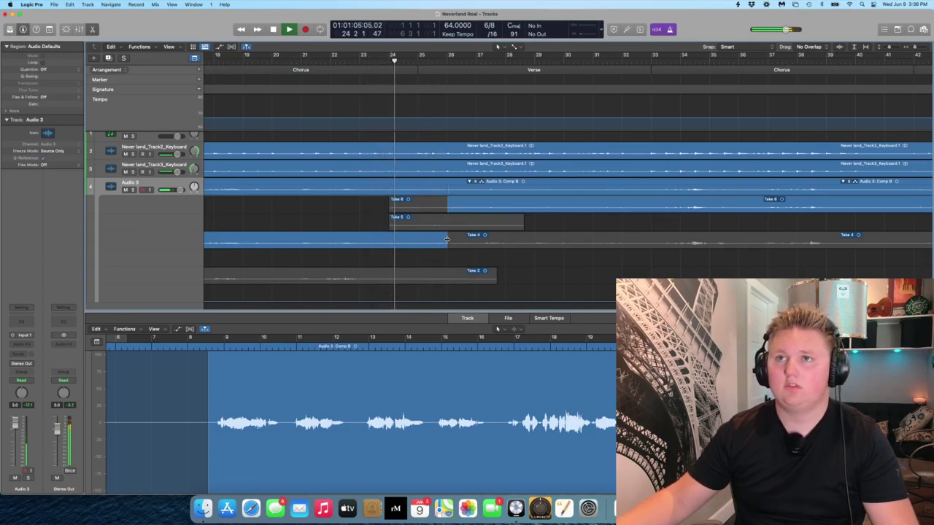
{"action": "left_click_drag", "start_coordinate": [447, 239], "coordinate": [417, 240]}
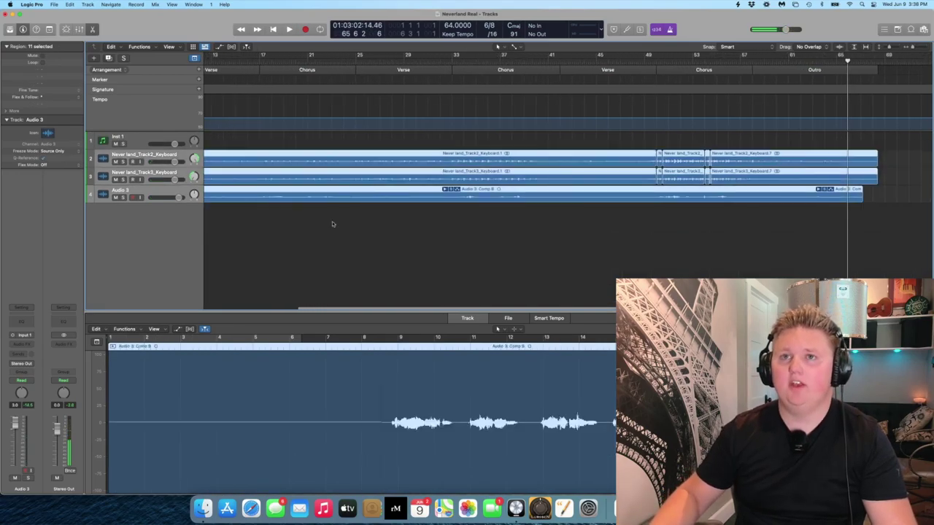
Return Neverland Real to its beginning and open the recent project By The River Real
{"action": "key", "text": "super+Left"}
{"action": "key", "text": "super+b"}
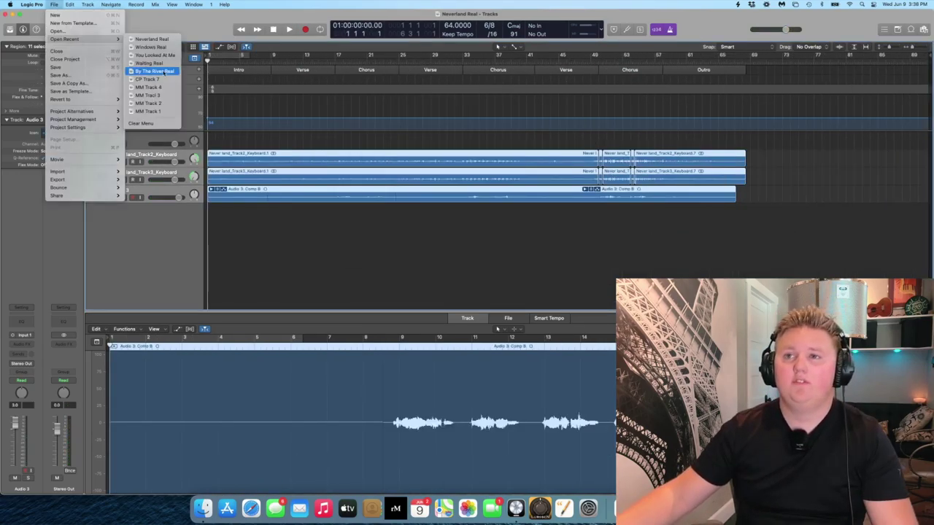
{"action": "key", "text": "super+q"}
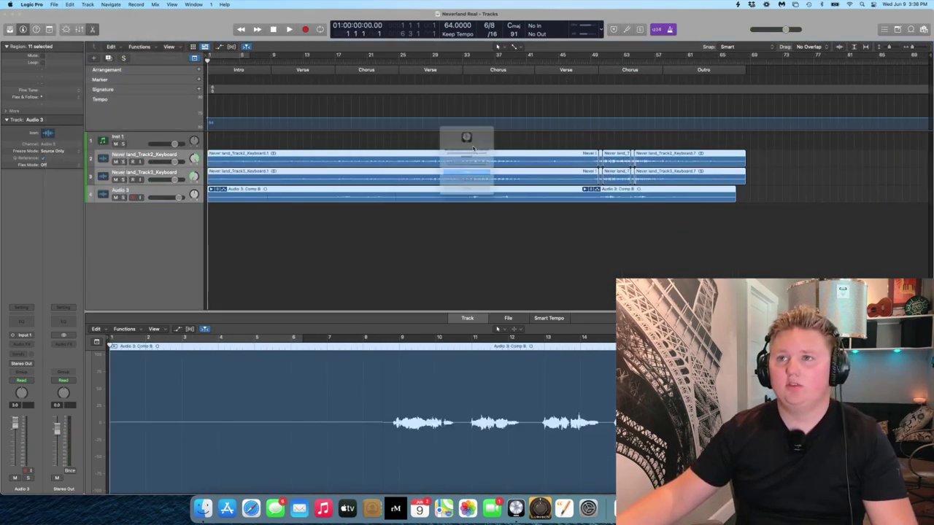
{"action": "left_click", "coordinate": [484, 184]}
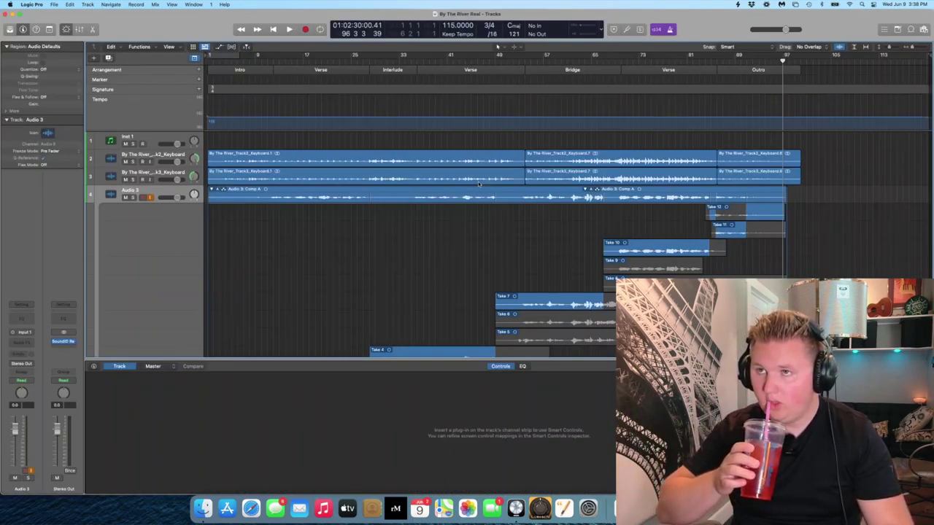
Play the end of the Intro and trim its silence from Take 3 so the take starts at about bar 11
{"action": "left_click", "coordinate": [255, 59]}
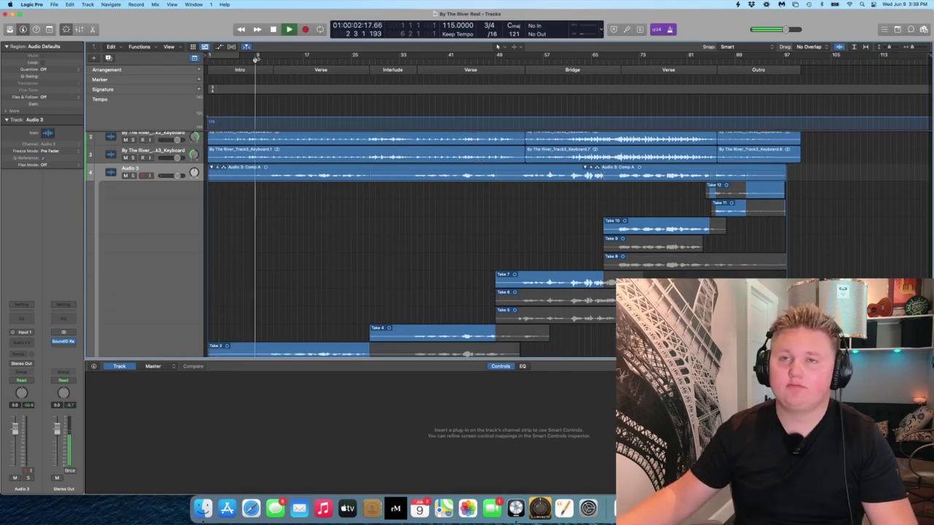
{"action": "scroll", "coordinate": [286, 208], "scroll_direction": "down", "scroll_amount": 1}
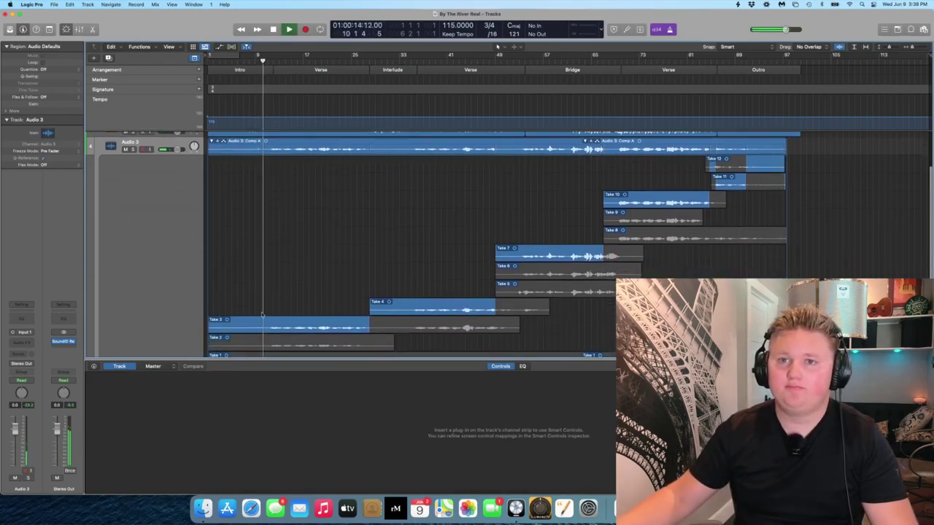
{"action": "left_click_drag", "start_coordinate": [234, 327], "coordinate": [267, 328]}
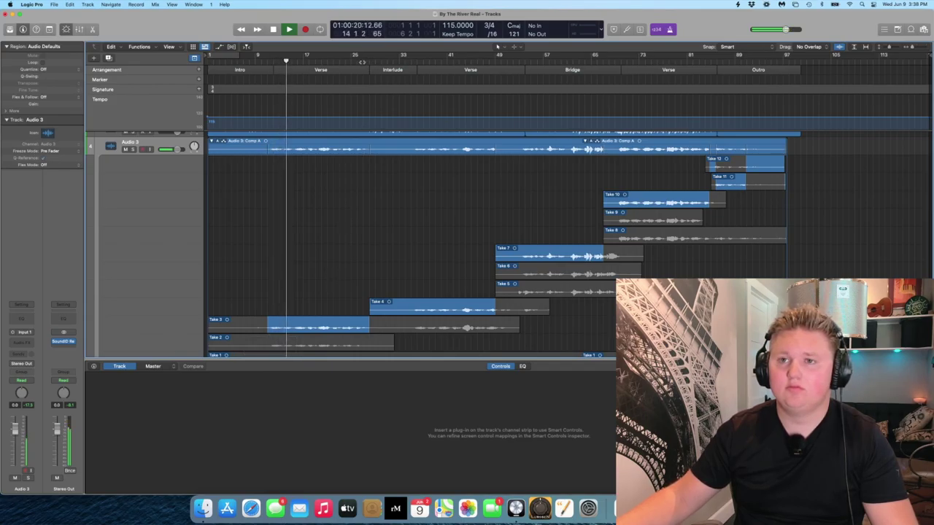
Extend Take 3 into the Interlude so the comp switches to Take 4 at about bar 30
{"action": "scroll", "coordinate": [433, 207], "scroll_direction": "down", "scroll_amount": 1}
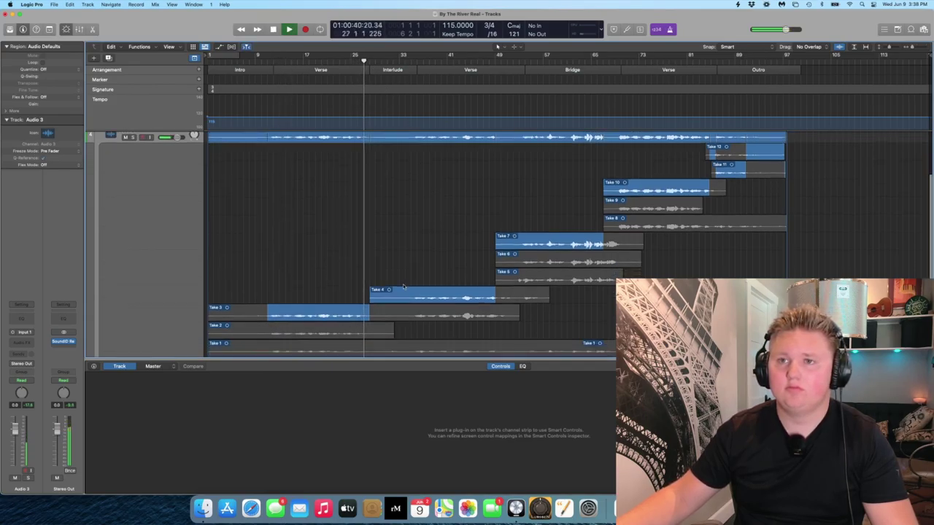
{"action": "left_click_drag", "start_coordinate": [371, 297], "coordinate": [382, 315]}
Play the end of the first Verse from about bar 26 and raise the Audio 3 volume to about 3 dB
{"action": "left_click", "coordinate": [354, 59]}
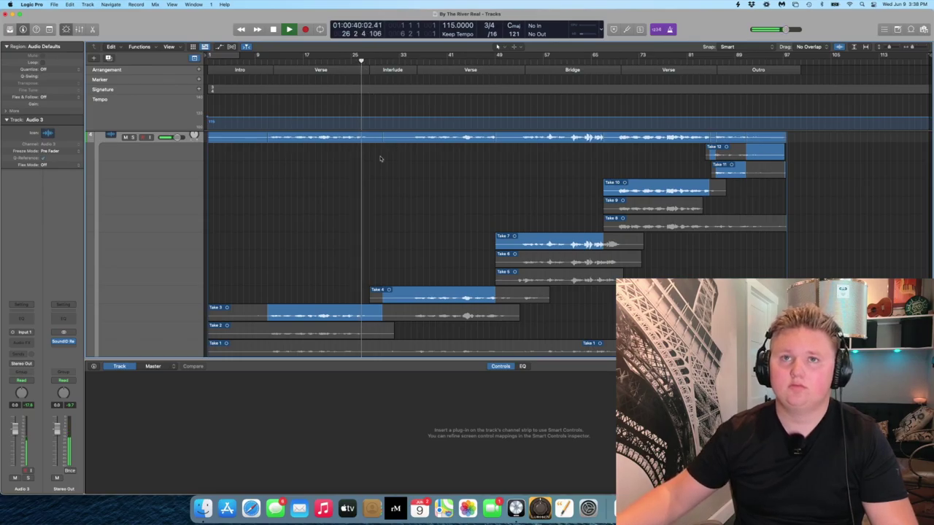
{"action": "left_click_drag", "start_coordinate": [176, 137], "coordinate": [180, 137]}
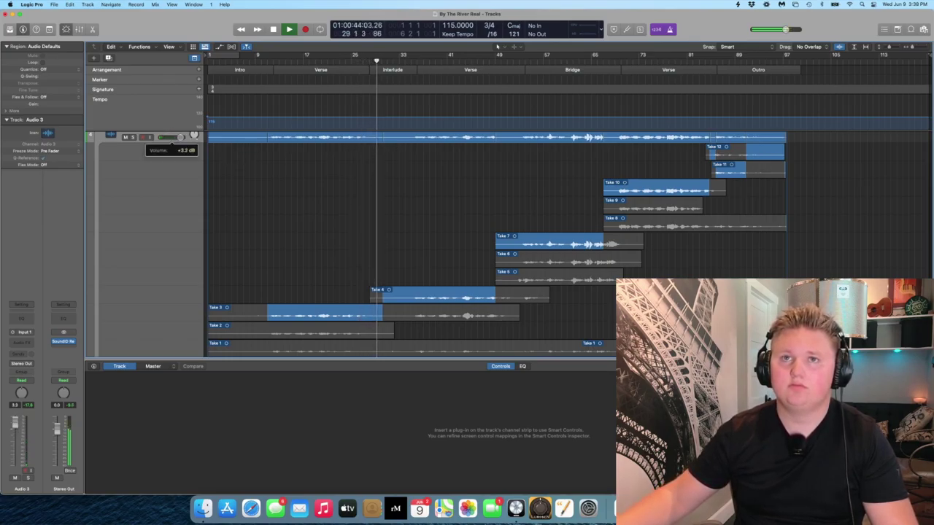
{"action": "left_click", "coordinate": [359, 58]}
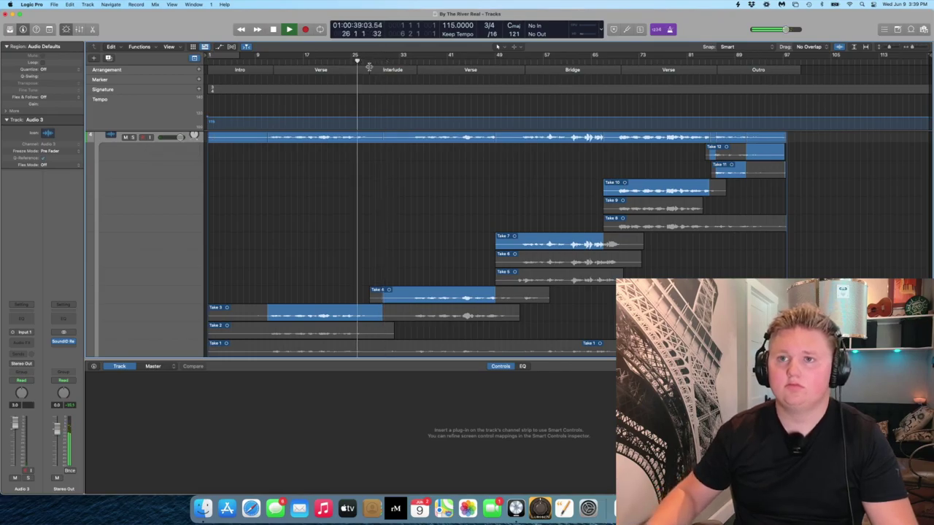
Move the switch from Take 3 to Take 4 back to the start of the Interlude at about bar 28
{"action": "key", "text": "super+Right"}
{"action": "key", "text": "super+Right"}
{"action": "key", "text": "super+Right"}
{"action": "key", "text": "super+Right"}
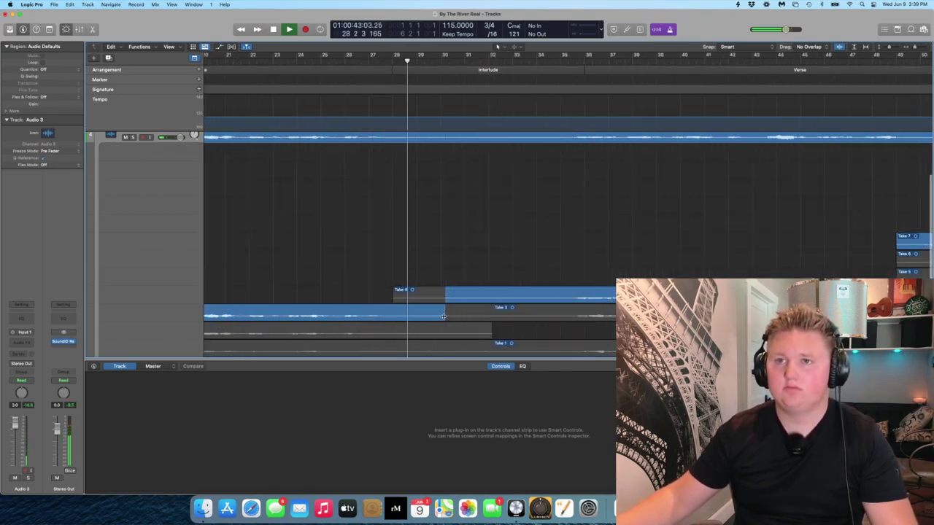
{"action": "left_click_drag", "start_coordinate": [443, 308], "coordinate": [392, 316]}
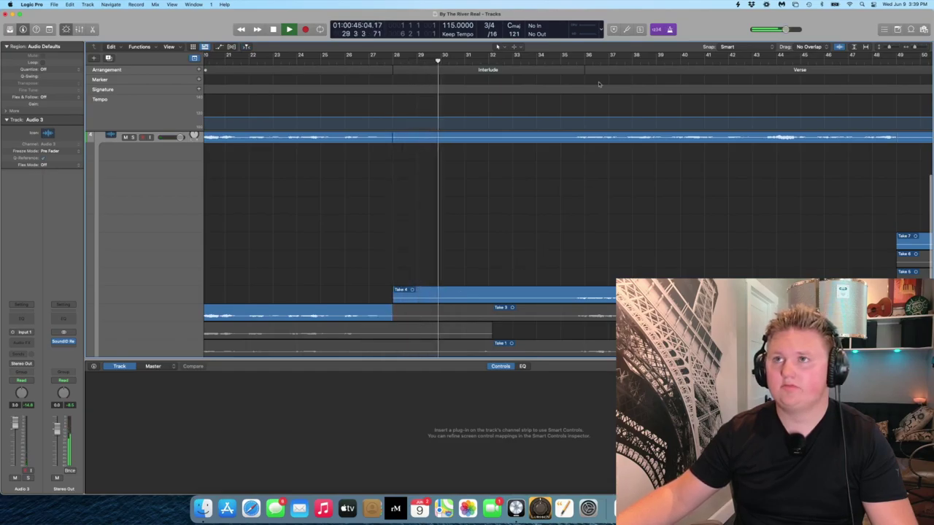
Play from about bar 49 and extend Take 4 so the comp switches to Take 7 at about bar 52
{"action": "key", "text": "super+Left"}
{"action": "key", "text": "super+Left"}
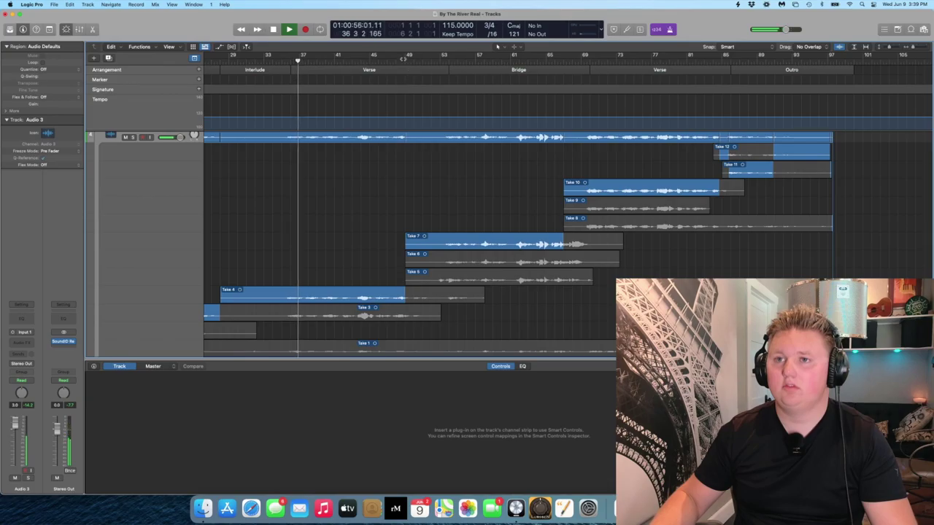
{"action": "left_click", "coordinate": [406, 59]}
{"action": "scroll", "coordinate": [435, 191], "scroll_direction": "up", "scroll_amount": 3}
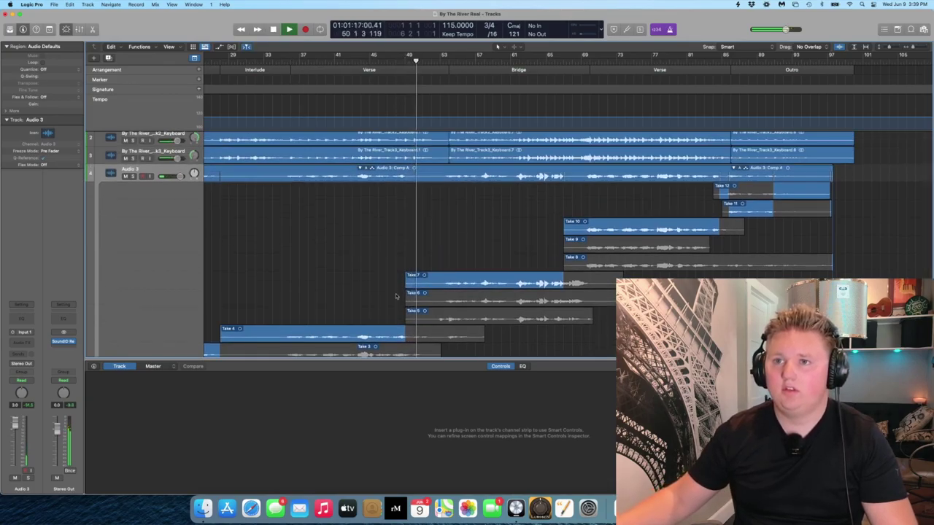
{"action": "left_click_drag", "start_coordinate": [402, 333], "coordinate": [438, 333]}
{"action": "key", "text": "space"}
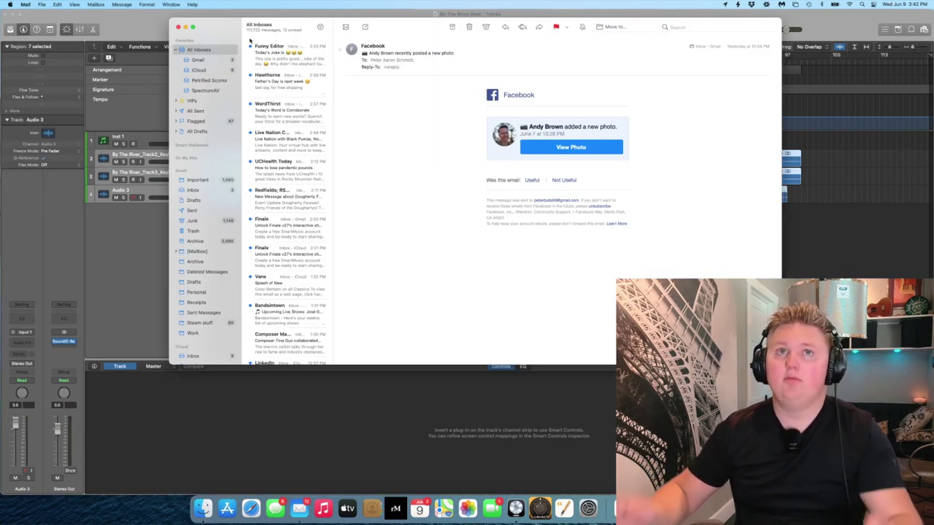
Quit the Mail app
{"action": "key", "text": "super+q"}
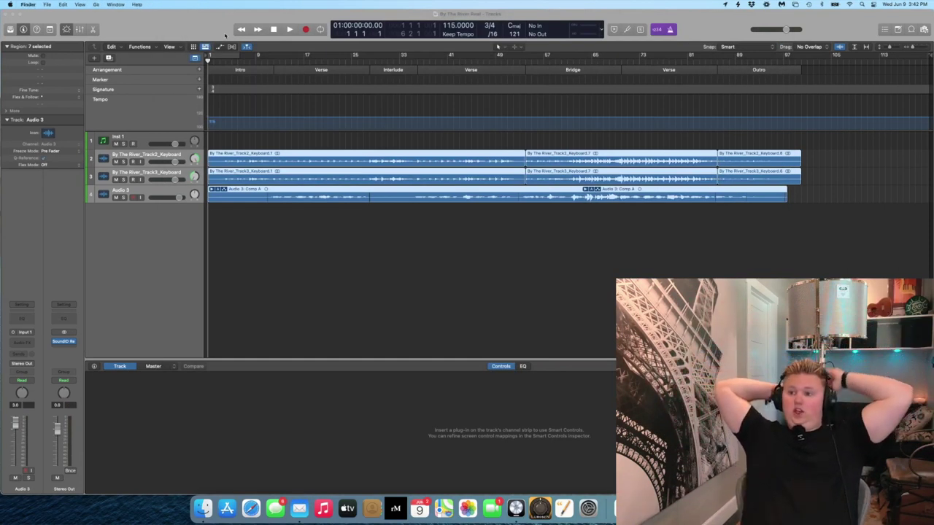